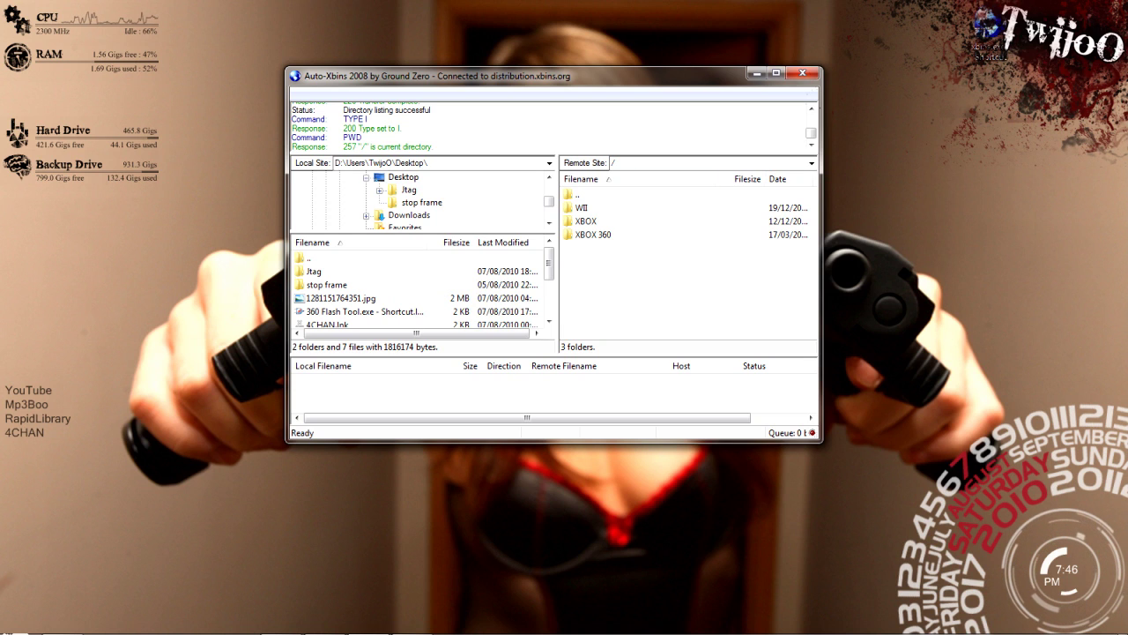
- Maximize the FTP client and open the remote folder /XBOX 360/dashboards/XeXMenu
{"action": "double_click", "coordinate": [593, 235]}
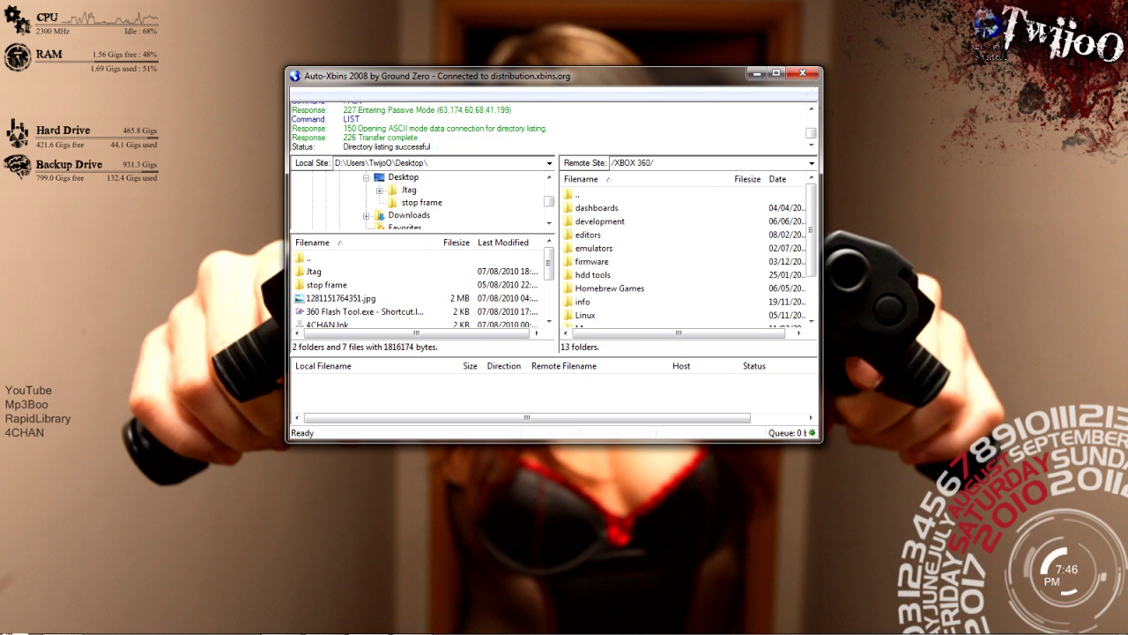
{"action": "left_click_drag", "start_coordinate": [493, 75], "coordinate": [503, 9]}
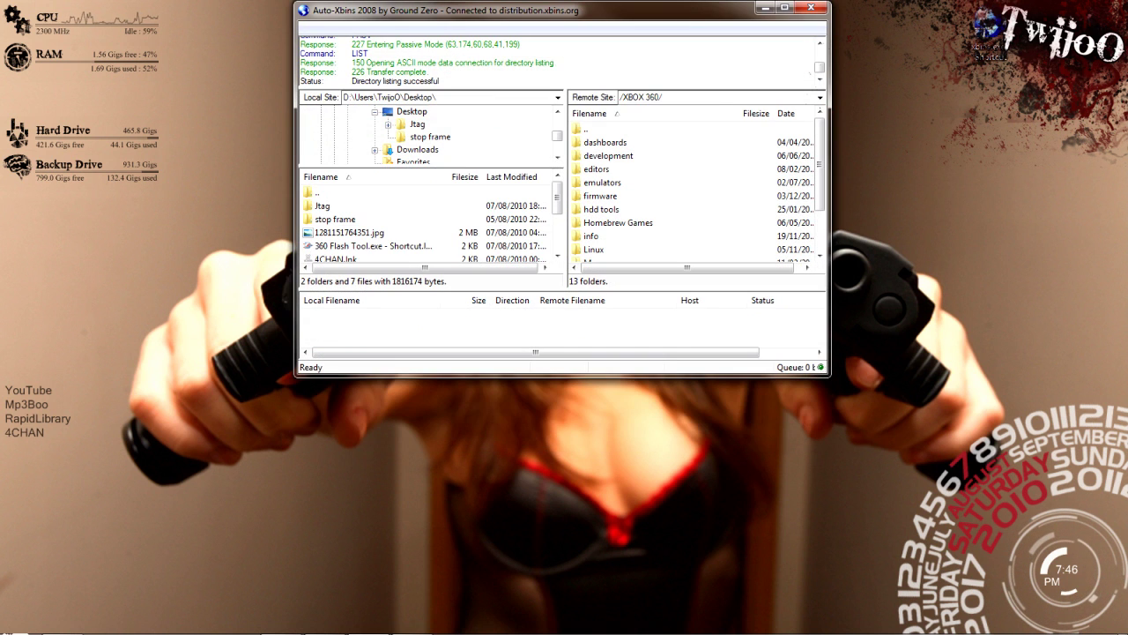
{"action": "key", "text": "super+Up"}
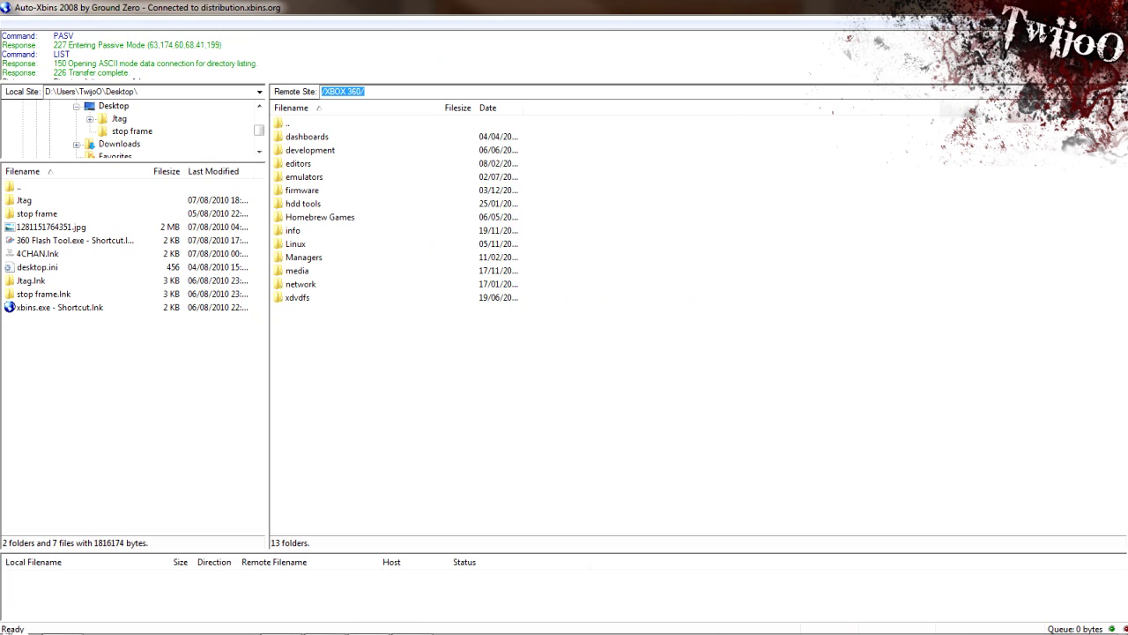
{"action": "double_click", "coordinate": [307, 137]}
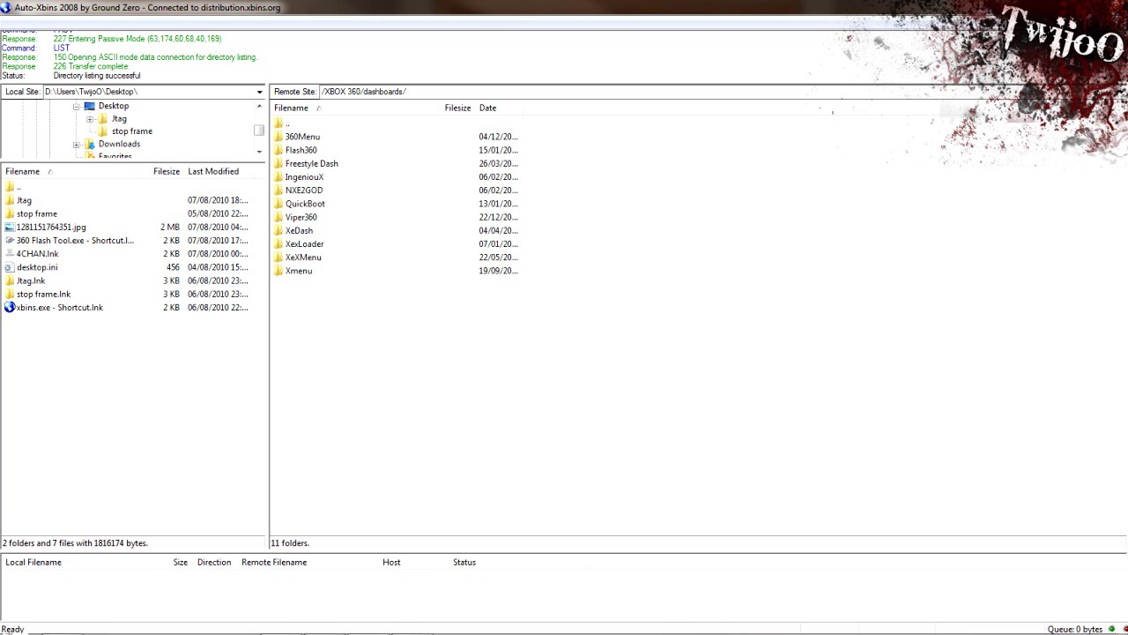
{"action": "double_click", "coordinate": [303, 256]}
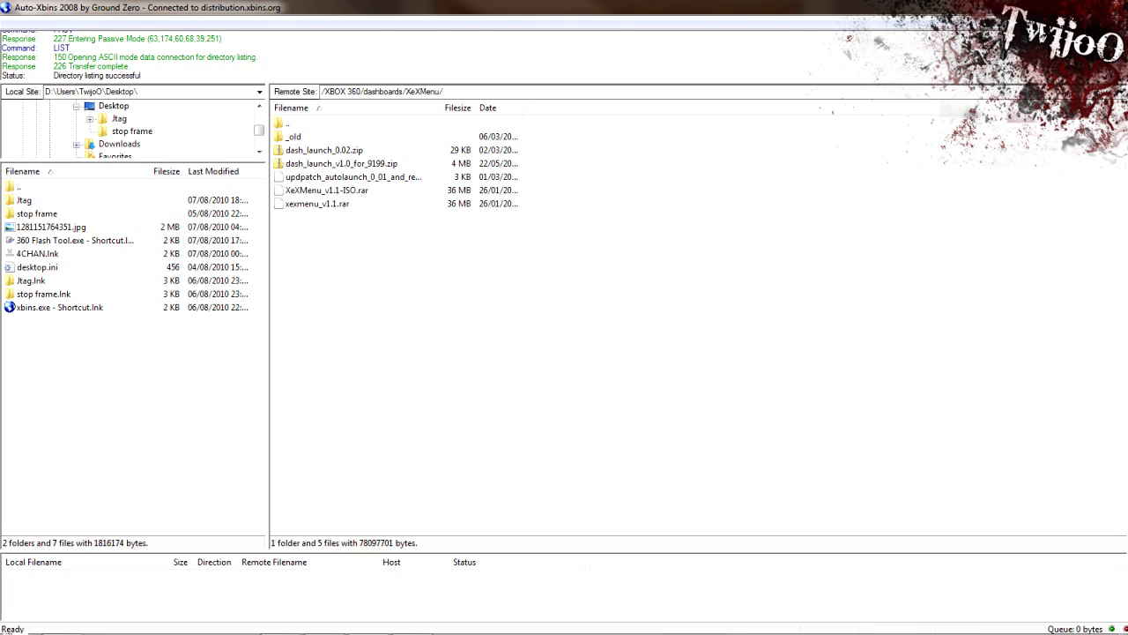
- Download xexmenu_v1.1.rar from the XeXMenu folder to the desktop and close the FTP client
{"action": "left_click", "coordinate": [317, 204]}
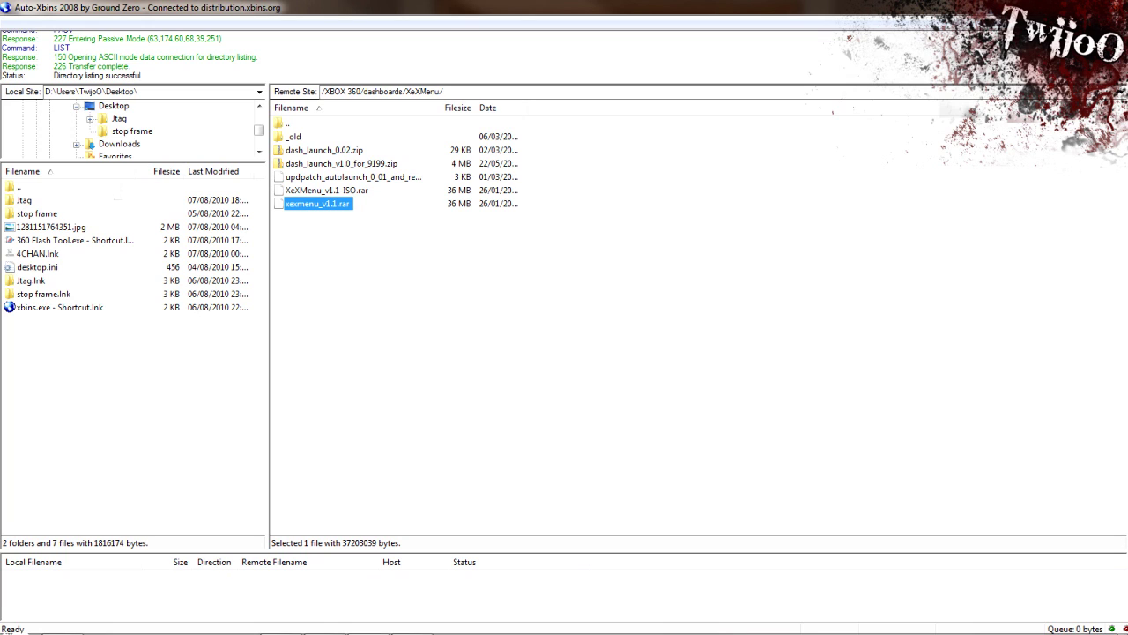
{"action": "key", "text": "Return"}
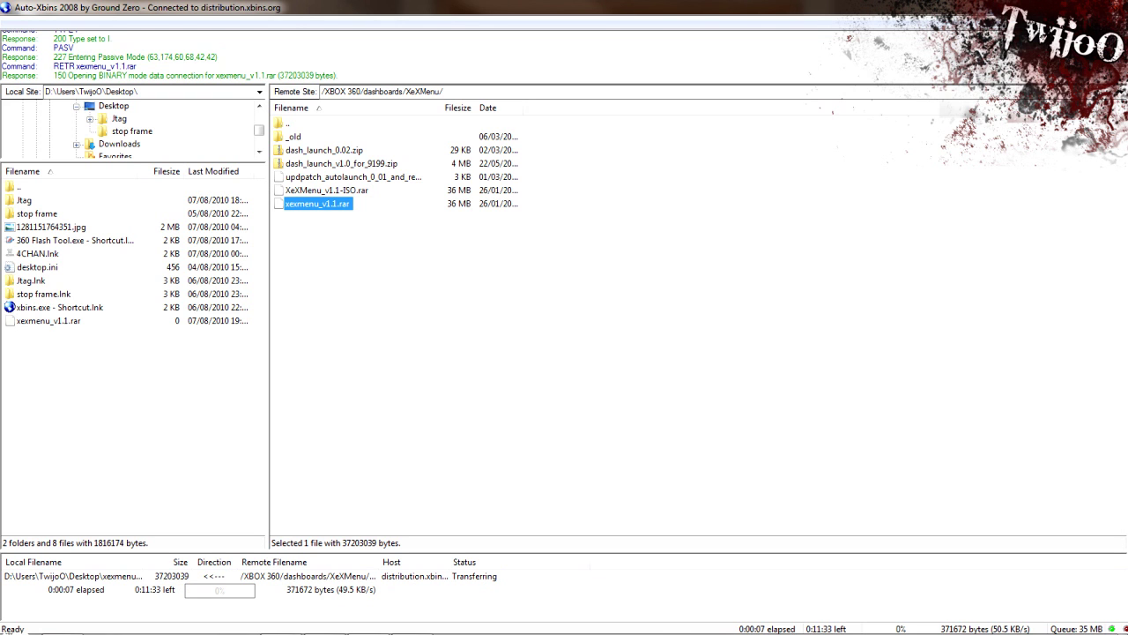
{"action": "key", "text": "super+Down"}
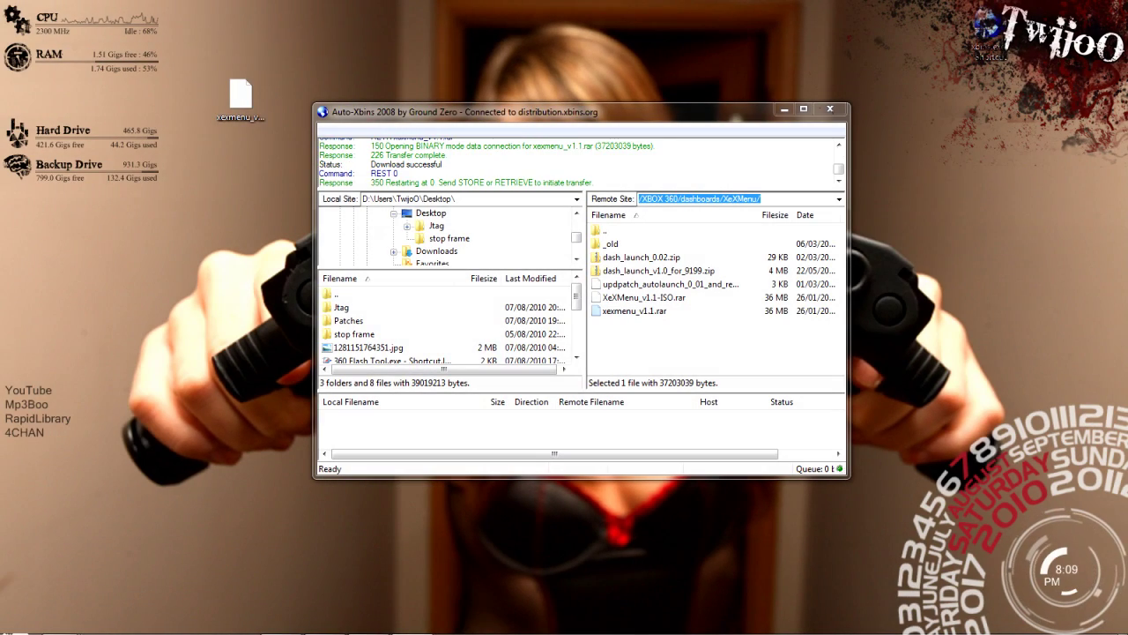
{"action": "key", "text": "alt+F4"}
- Reposition the downloaded xexmenu_v1.1.rar on the desktop and extract it with 7-Zip into a folder named xexmenu_v1.1
{"action": "left_click_drag", "start_coordinate": [478, 69], "coordinate": [256, 99]}
{"action": "left_click_drag", "start_coordinate": [241, 97], "coordinate": [455, 104]}
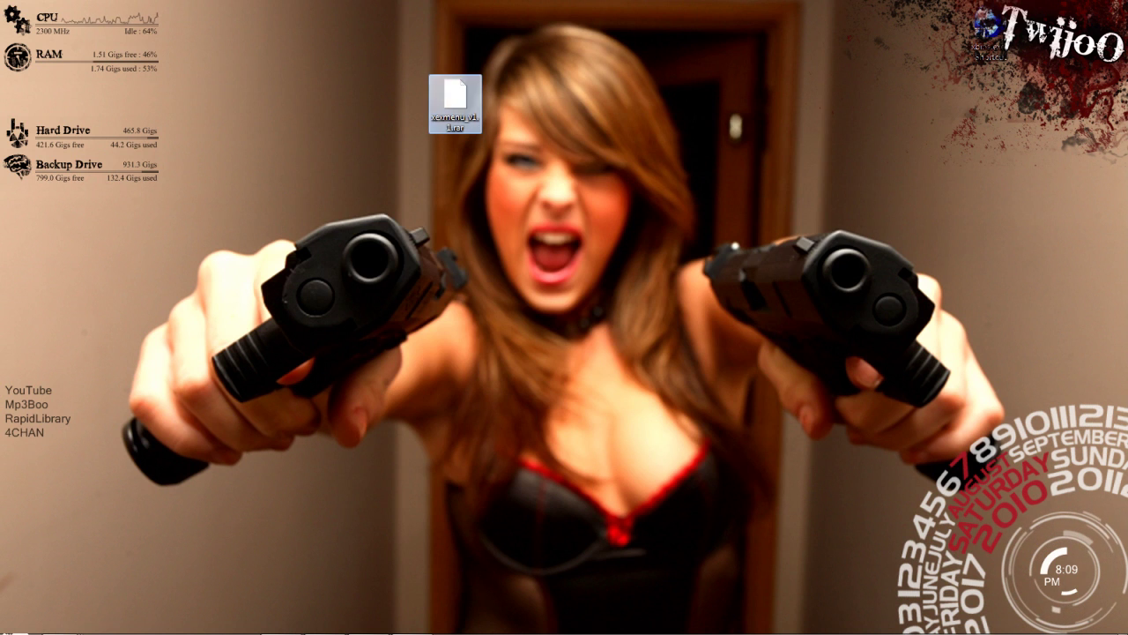
{"action": "right_click", "coordinate": [448, 139]}
{"action": "right_click", "coordinate": [468, 81]}
{"action": "mouse_move", "coordinate": [529, 106]}
{"action": "left_click", "coordinate": [694, 153]}
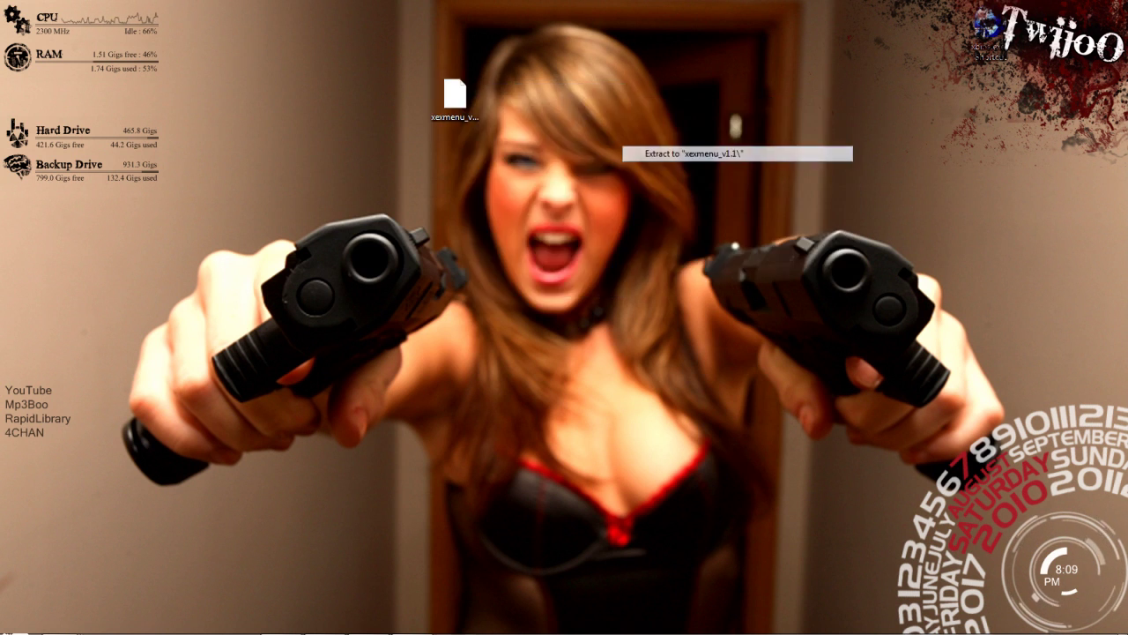
- Move the extracted xexmenu_v1.1 folder next to its archive on the desktop and open its inner xexmenu_v1.1 folder
{"action": "left_click", "coordinate": [26, 27]}
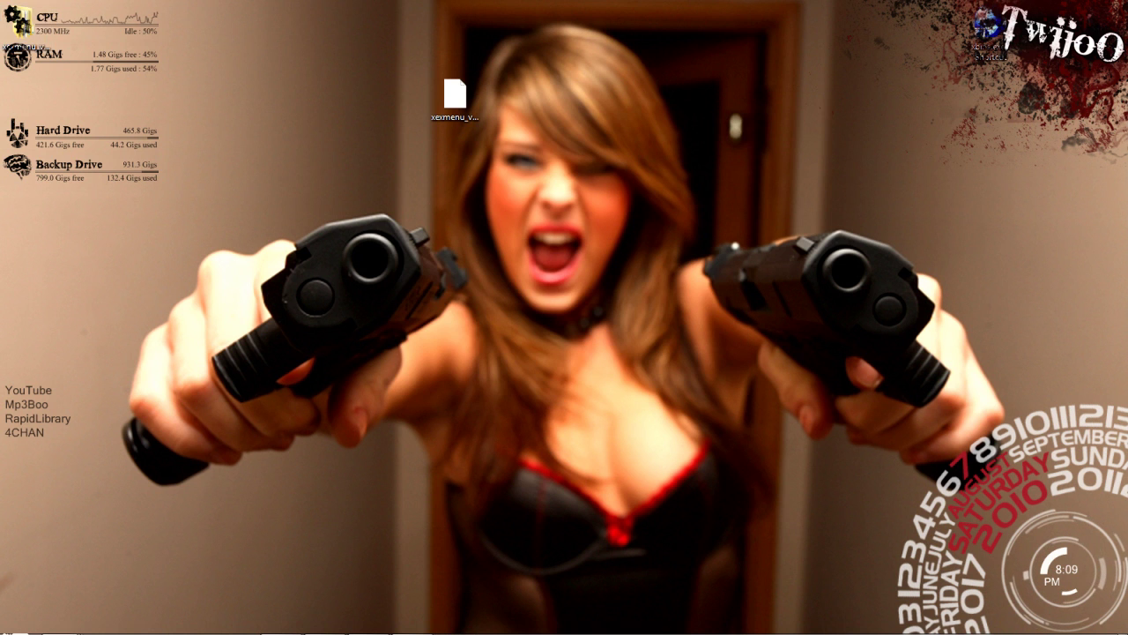
{"action": "left_click_drag", "start_coordinate": [26, 26], "coordinate": [400, 169]}
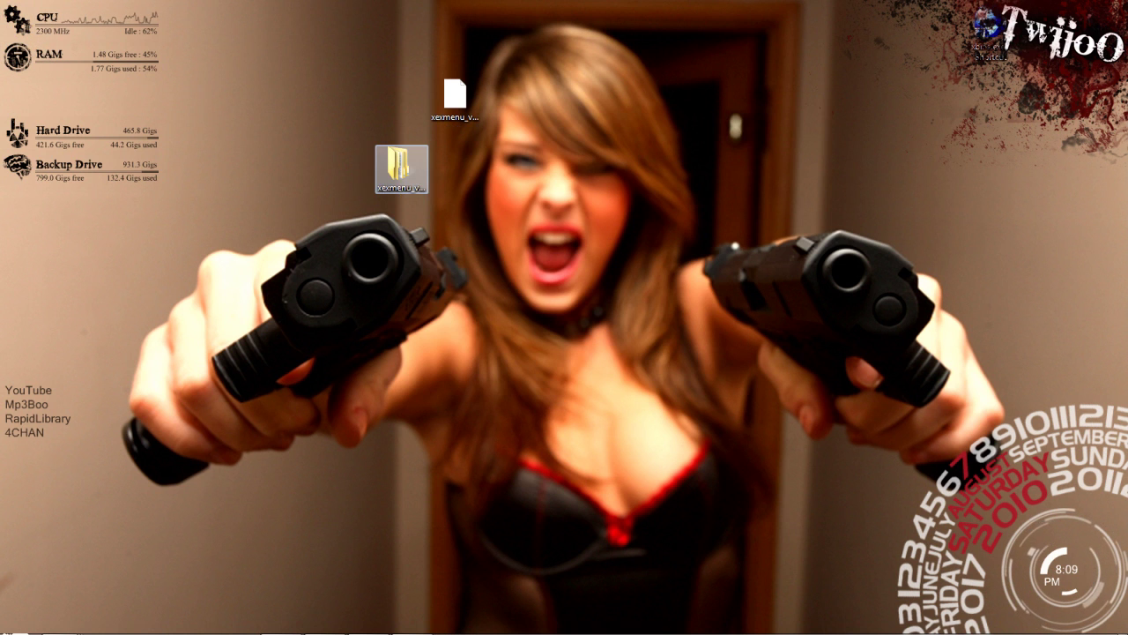
{"action": "key", "text": "Return"}
{"action": "key", "text": "Return"}
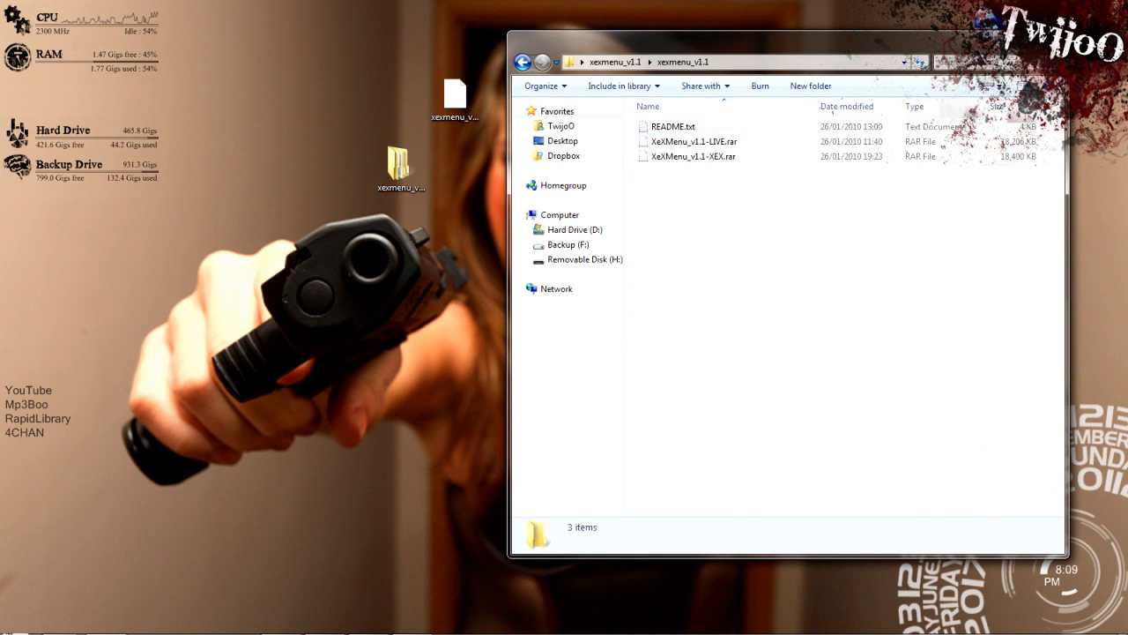
- Extract XeXMenu_v1.1-XEX.rar with 7-Zip into a folder named XeXMenu_v1.1-XEX
{"action": "left_click", "coordinate": [677, 154]}
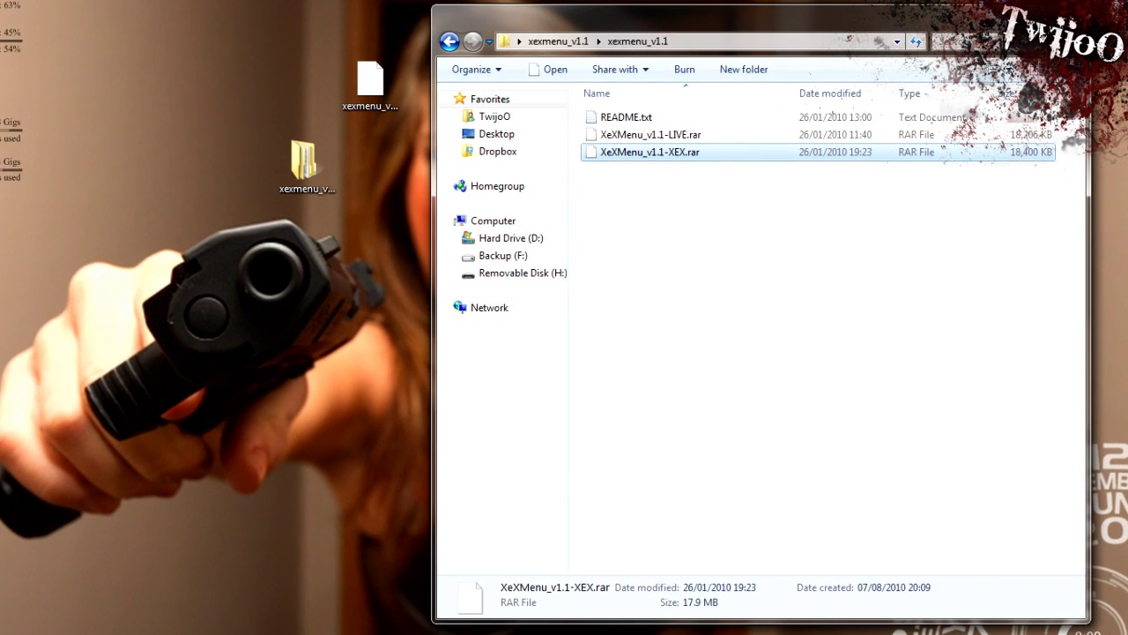
{"action": "key", "text": "ctrl+space"}
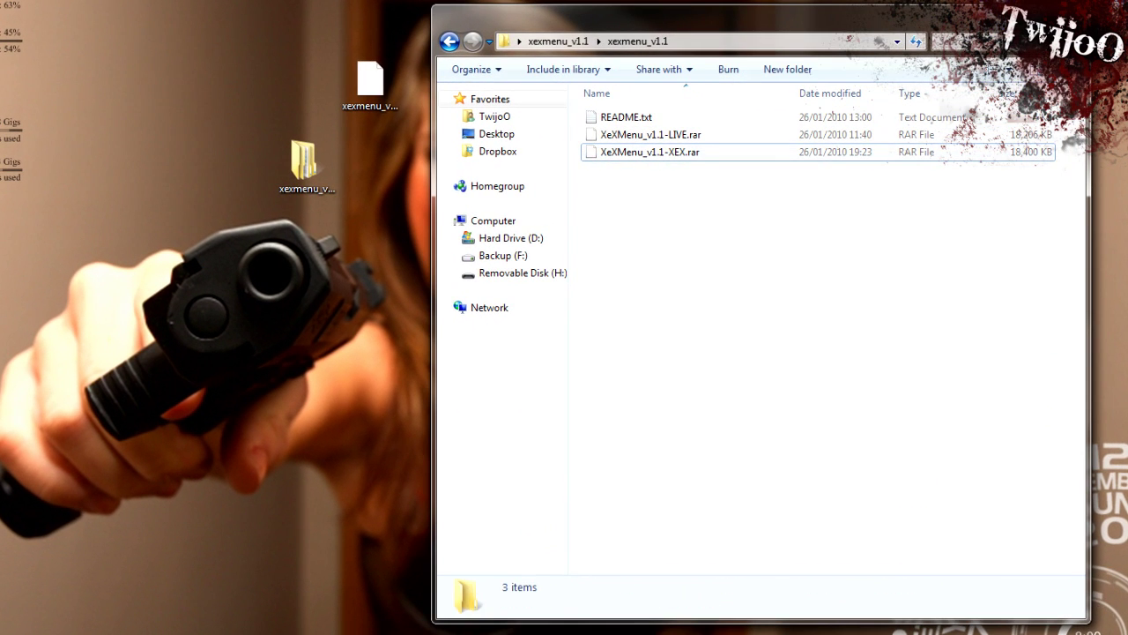
{"action": "left_click", "coordinate": [650, 151]}
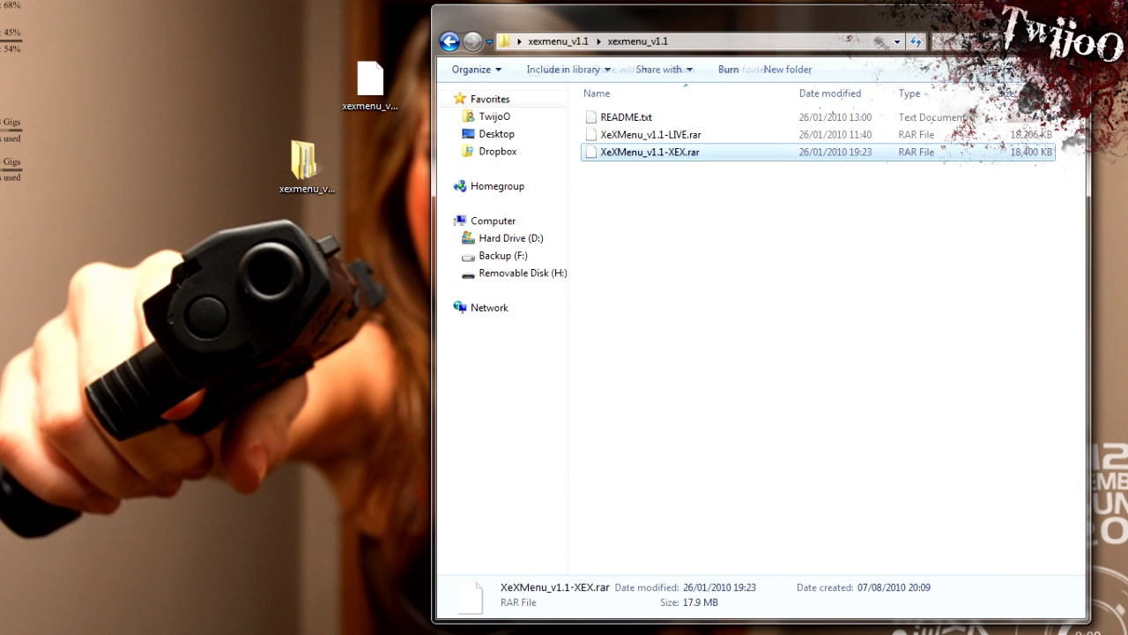
{"action": "left_click", "coordinate": [651, 134]}
{"action": "left_click", "coordinate": [650, 152]}
{"action": "key", "text": "ctrl+space"}
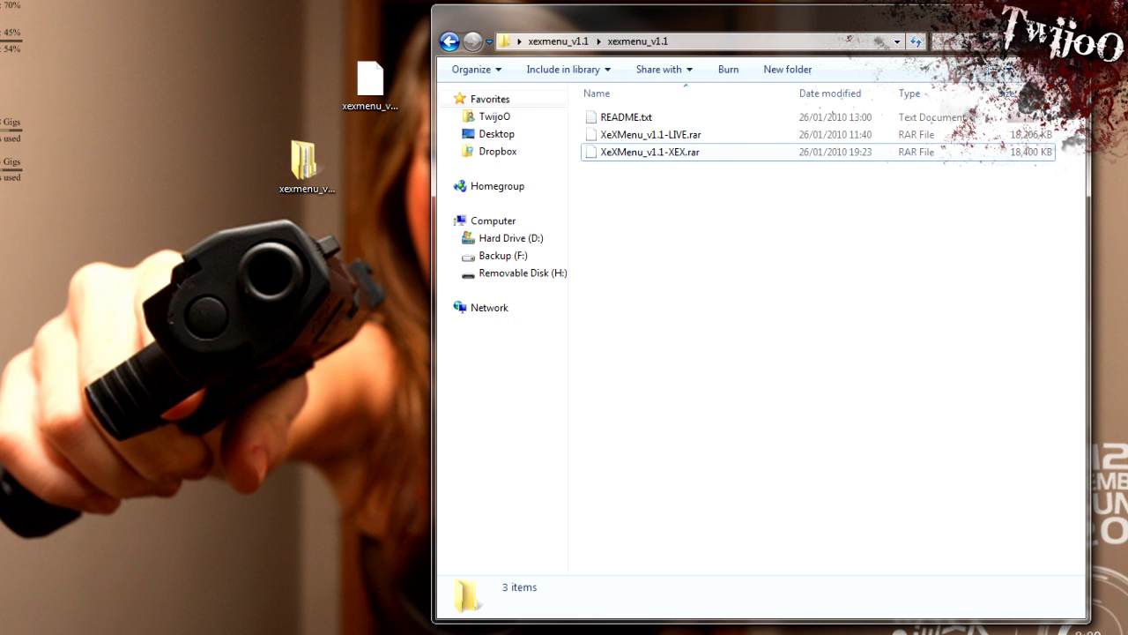
{"action": "right_click", "coordinate": [663, 153]}
{"action": "mouse_move", "coordinate": [705, 178]}
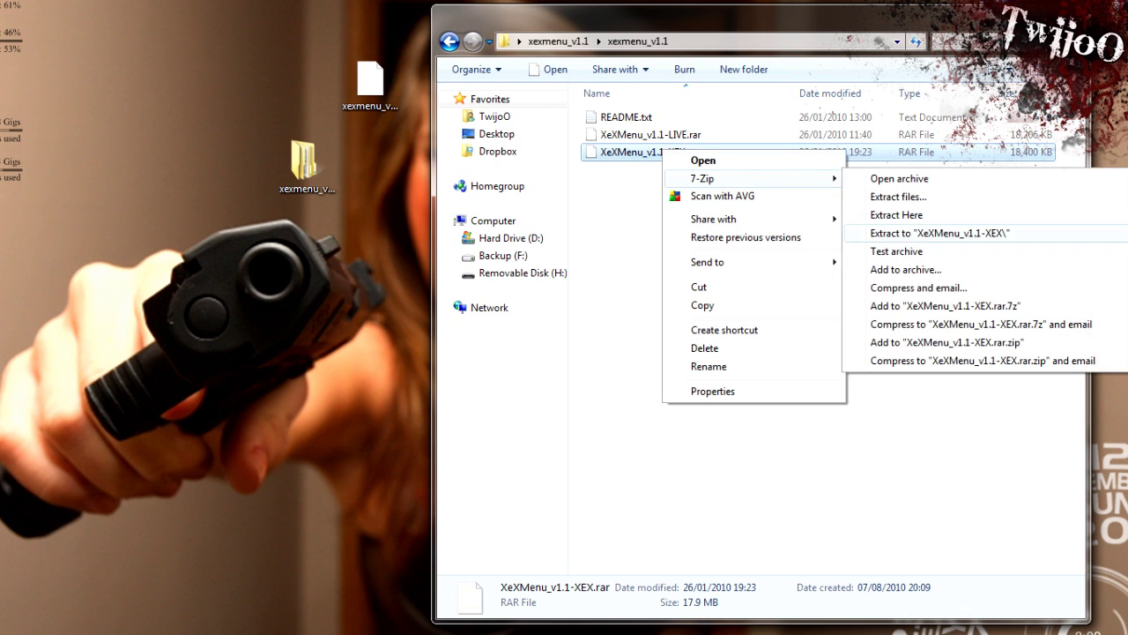
{"action": "left_click", "coordinate": [939, 233]}
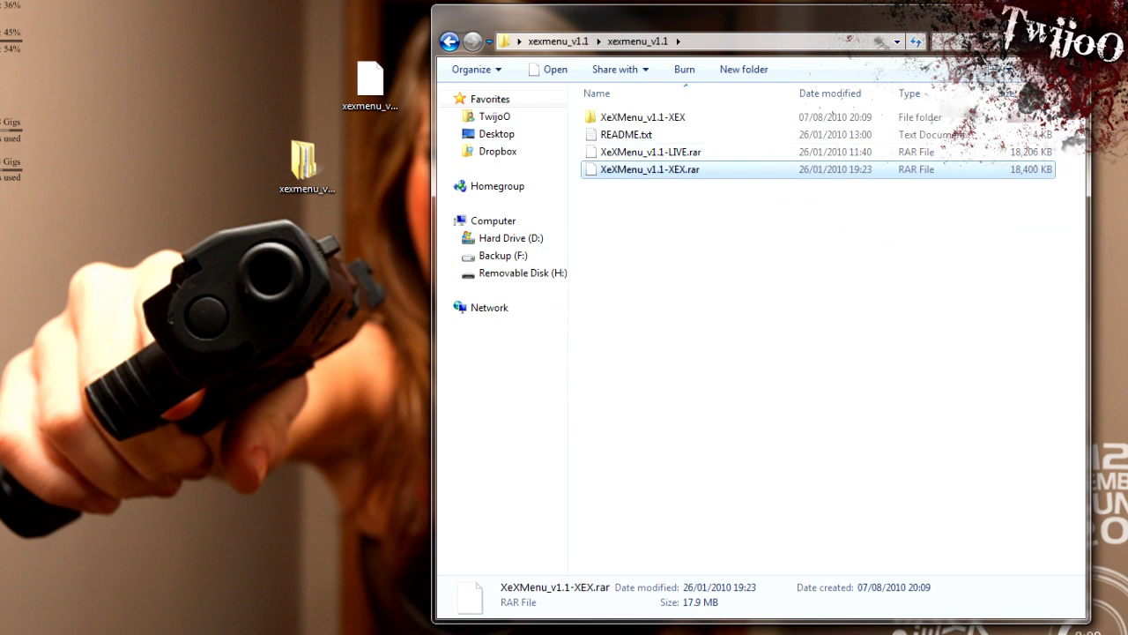
- Extract XeXMenu_v1.1-LIVE.rar with 7-Zip into a folder named XeXMenu_v1.1-LIVE
{"action": "right_click", "coordinate": [661, 153]}
{"action": "mouse_move", "coordinate": [705, 182]}
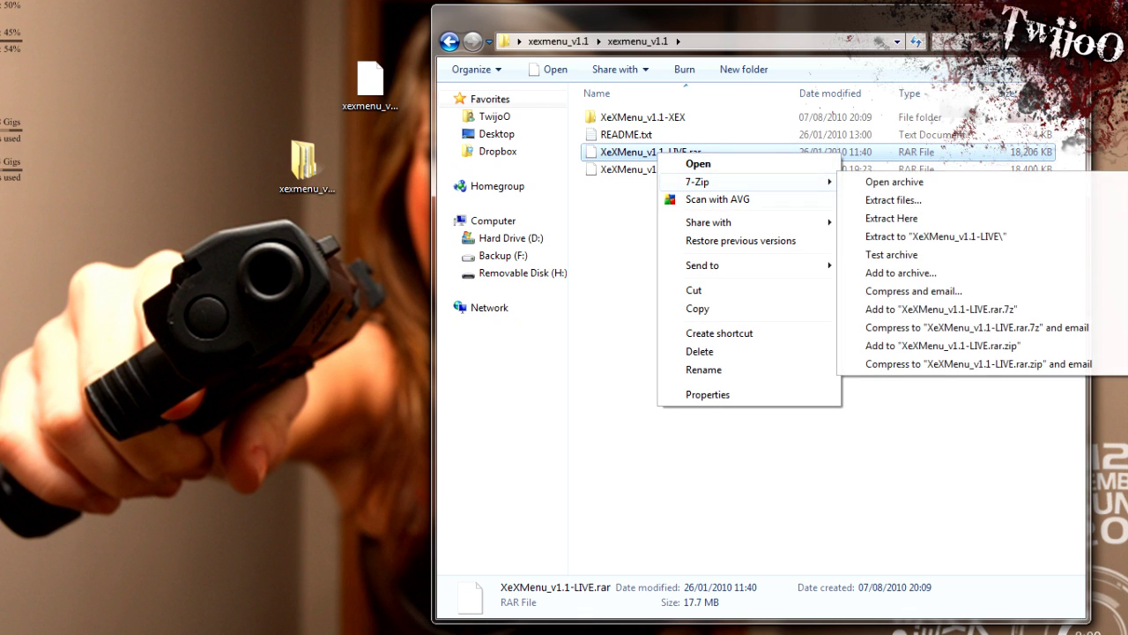
{"action": "left_click", "coordinate": [939, 236]}
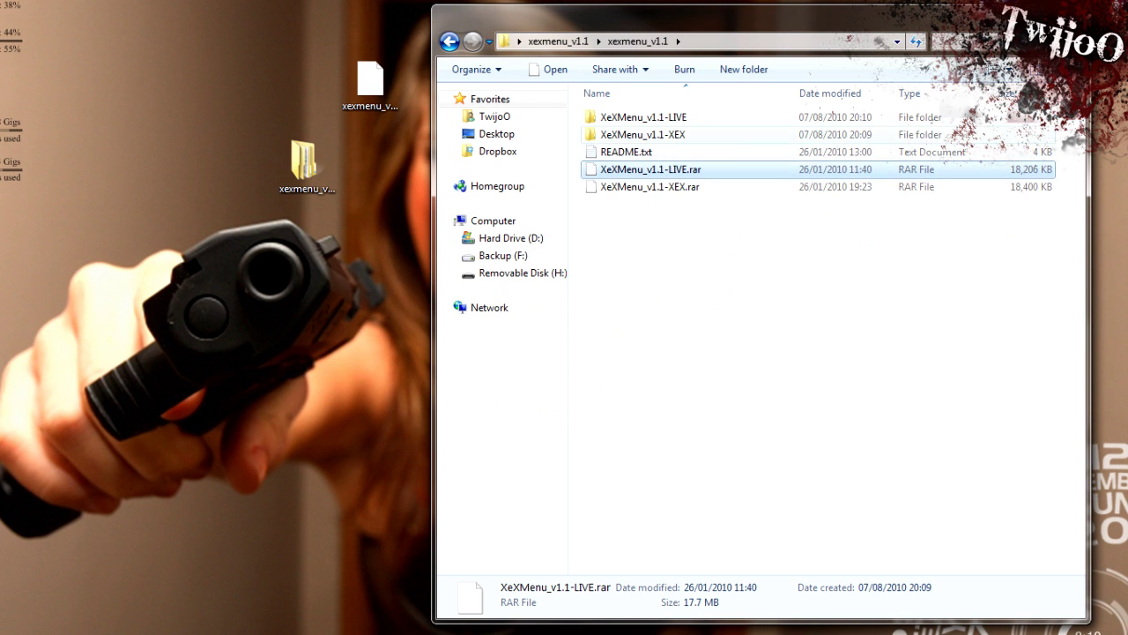
- Check the contents of the XeXMenu_v1.1-XEX folder, then go back and open the XeXMenu_v1.1-LIVE folder
{"action": "double_click", "coordinate": [643, 134]}
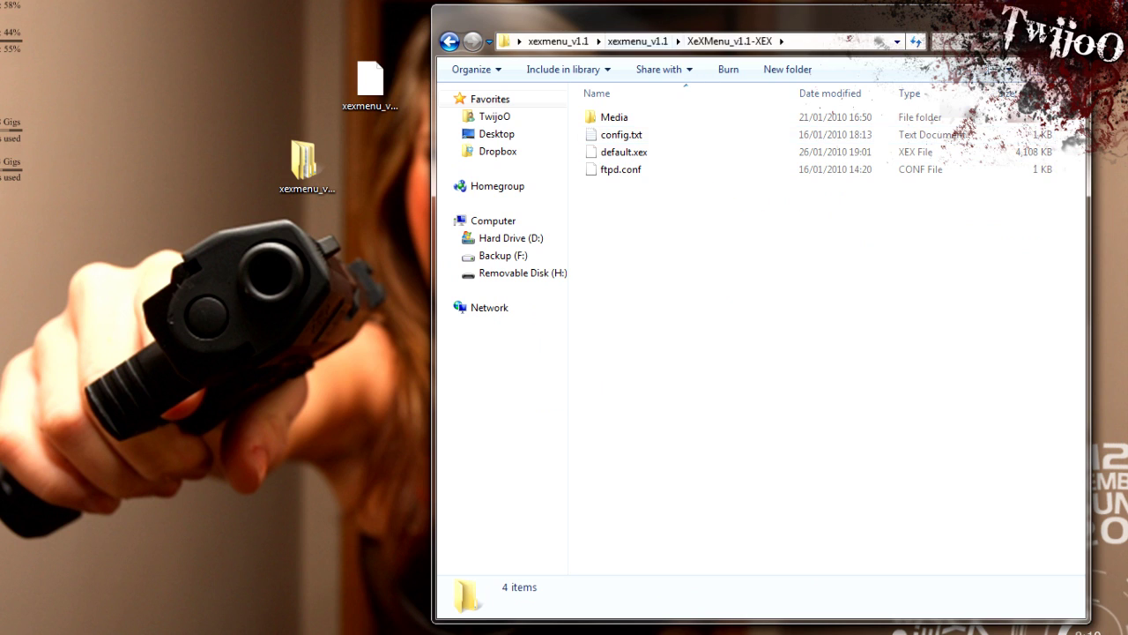
{"action": "key", "text": "BackSpace"}
{"action": "key", "text": "Up"}
{"action": "key", "text": "Return"}
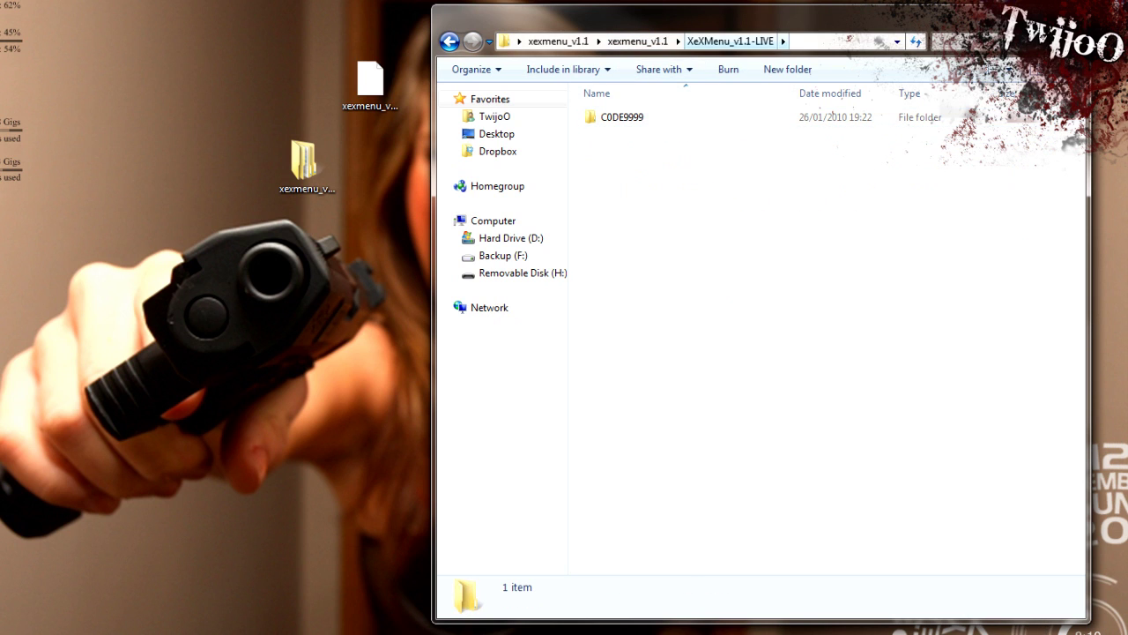
- Copy the C0DE9999 folder inside XeXMenu_v1.1-LIVE
{"action": "right_click", "coordinate": [617, 123]}
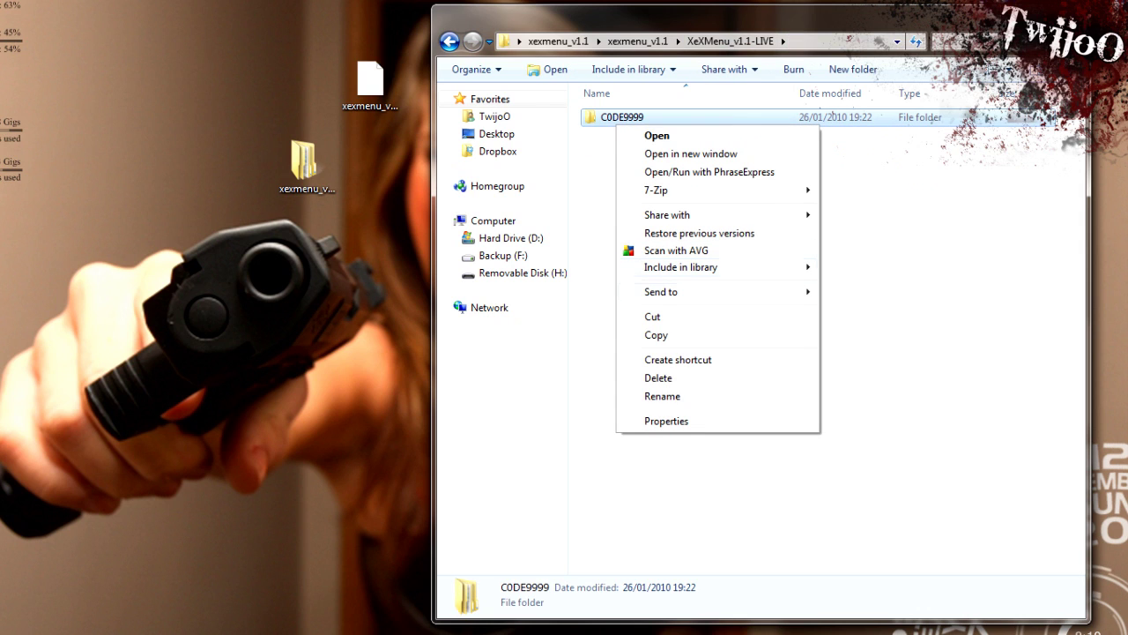
{"action": "left_click", "coordinate": [652, 316]}
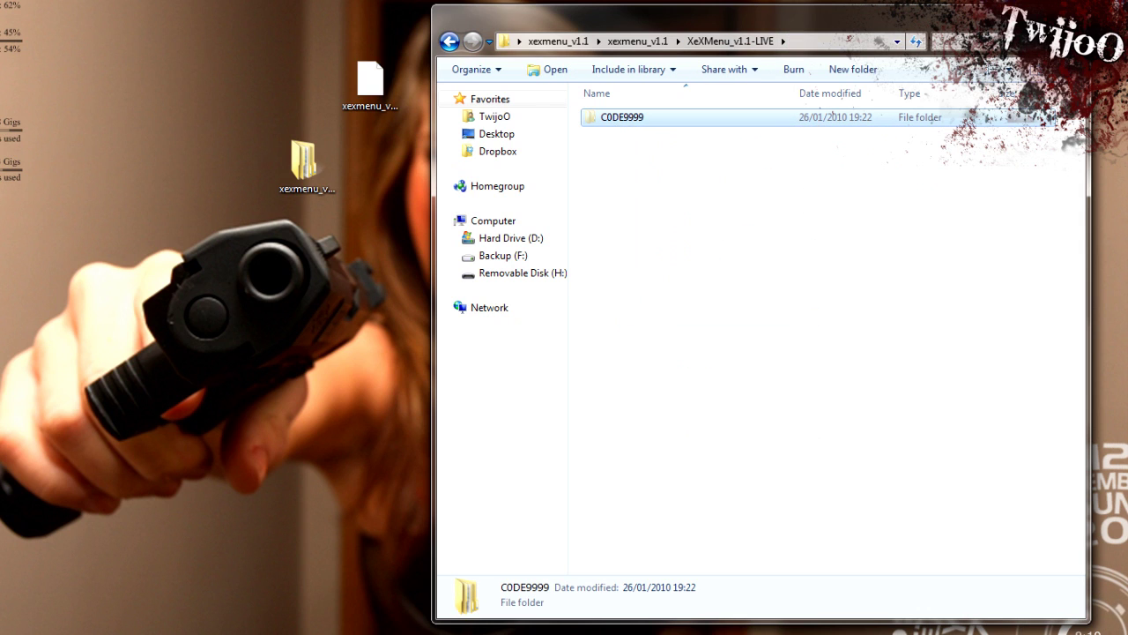
{"action": "right_click", "coordinate": [642, 123]}
{"action": "left_click", "coordinate": [683, 332]}
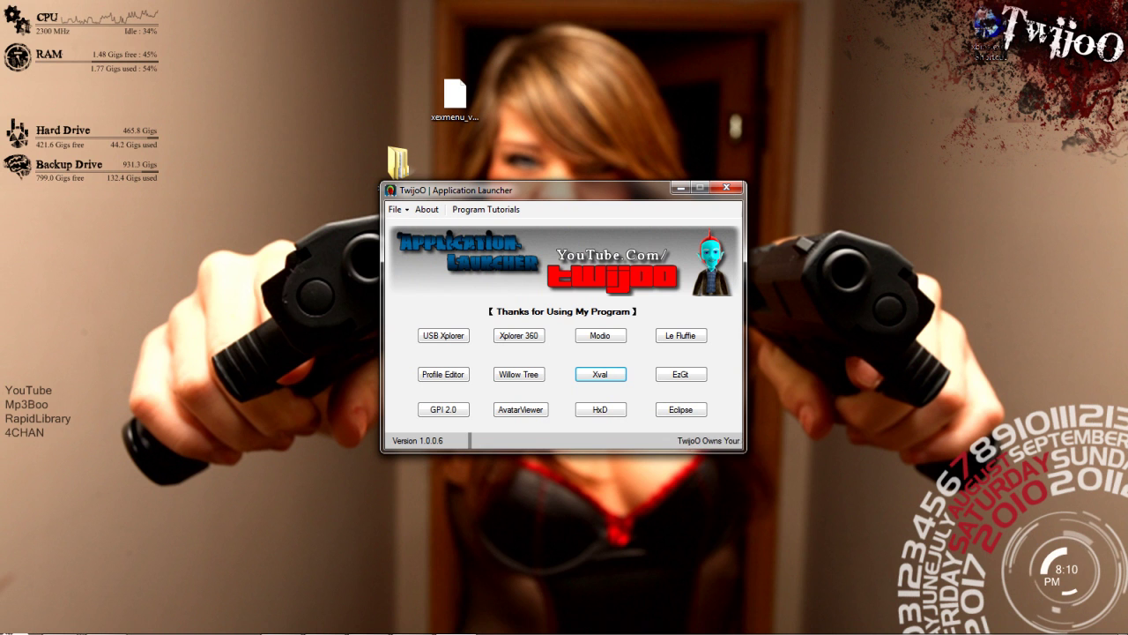
- Launch USB Xplorer from the application launcher and load the USB device's partitions in it
{"action": "left_click", "coordinate": [443, 335]}
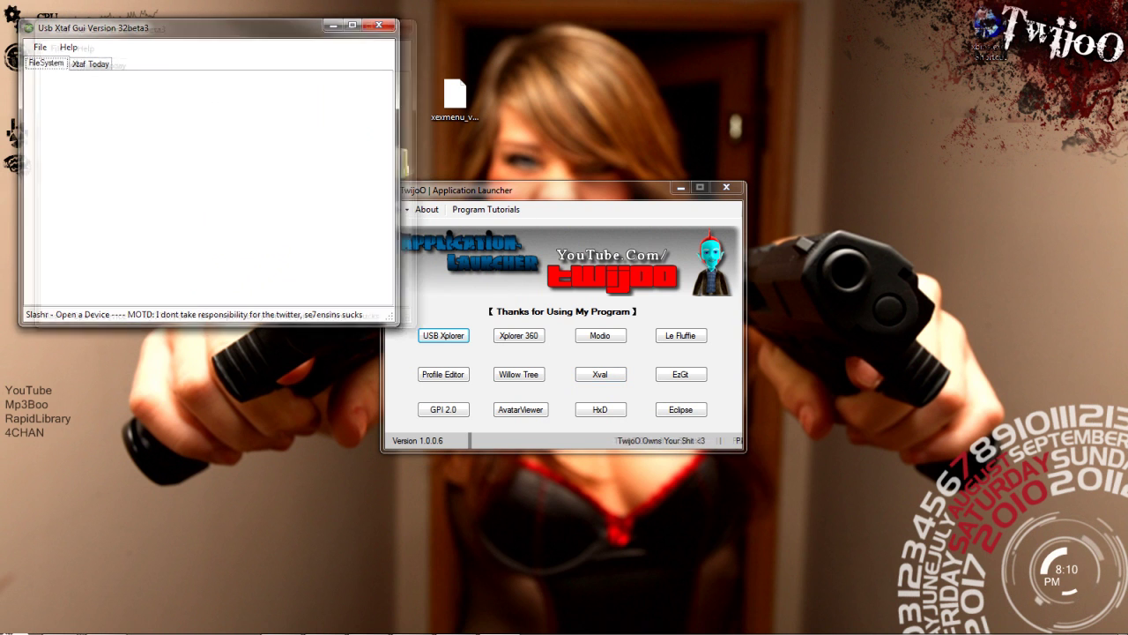
{"action": "left_click_drag", "start_coordinate": [176, 31], "coordinate": [542, 159]}
{"action": "left_click", "coordinate": [419, 181]}
{"action": "left_click", "coordinate": [453, 197]}
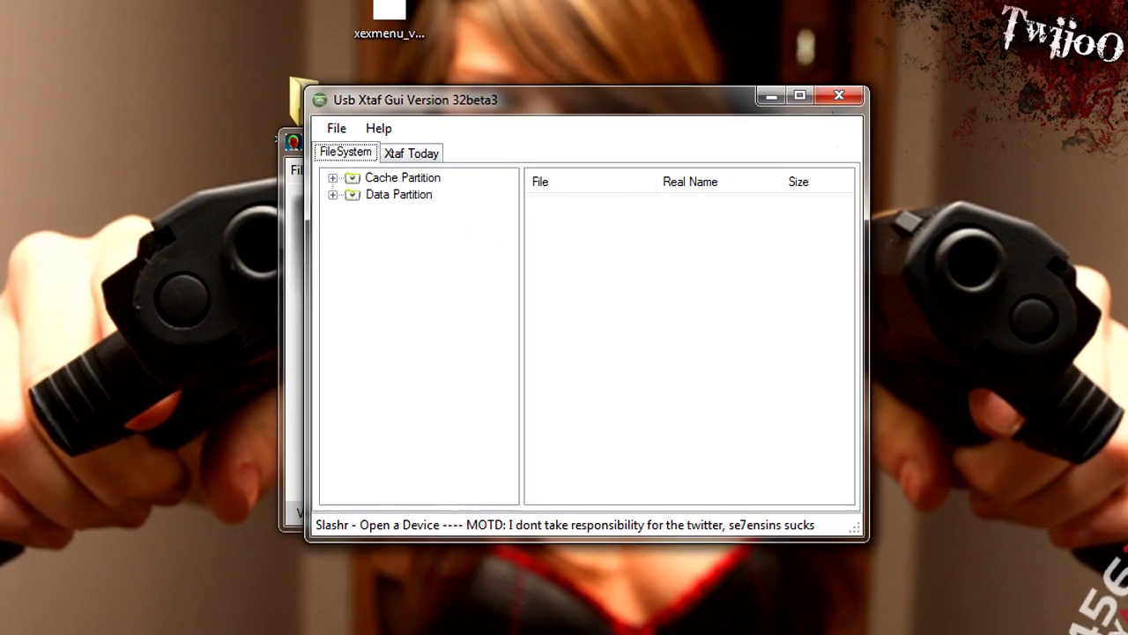
{"action": "double_click", "coordinate": [398, 194]}
{"action": "double_click", "coordinate": [404, 211]}
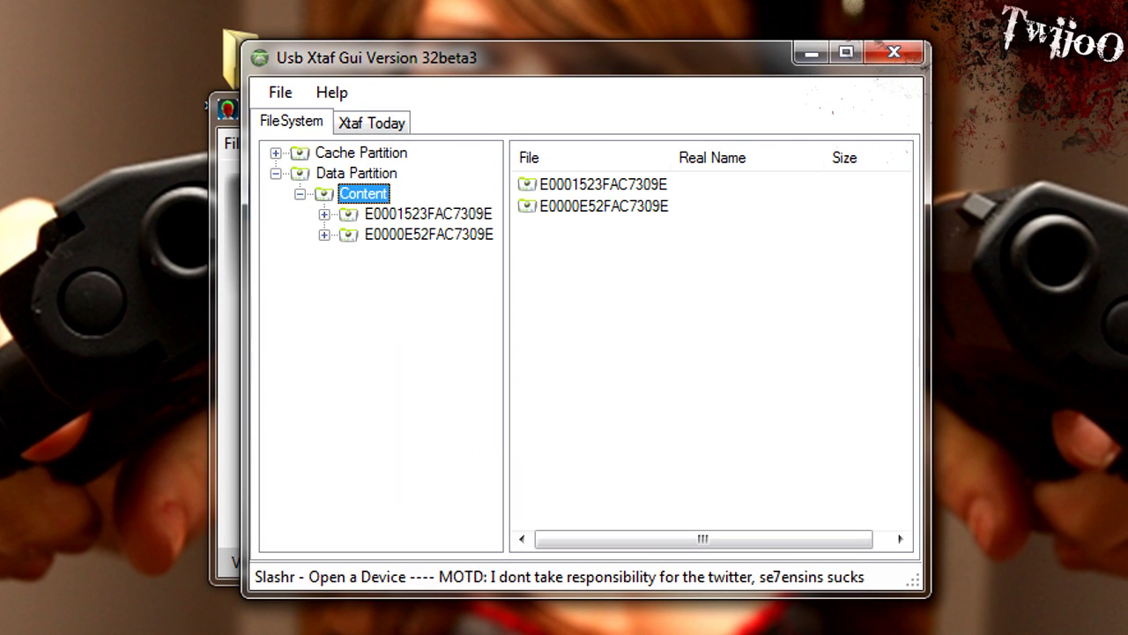
{"action": "right_click", "coordinate": [360, 195]}
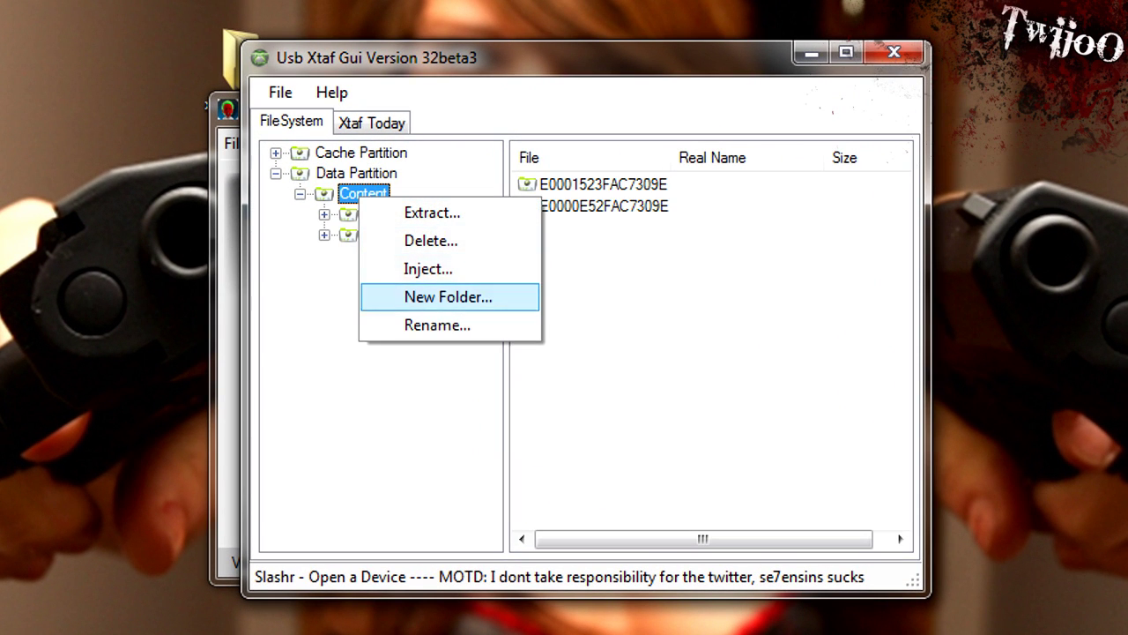
{"action": "key", "text": "Return"}
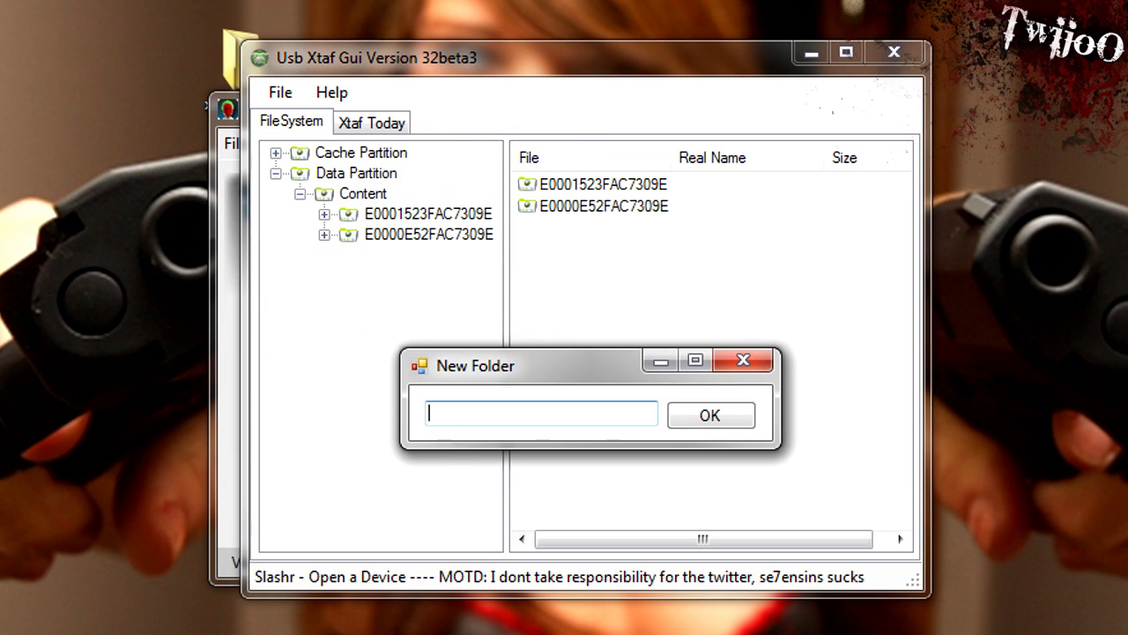
{"action": "type", "text": "0000000000000000"}
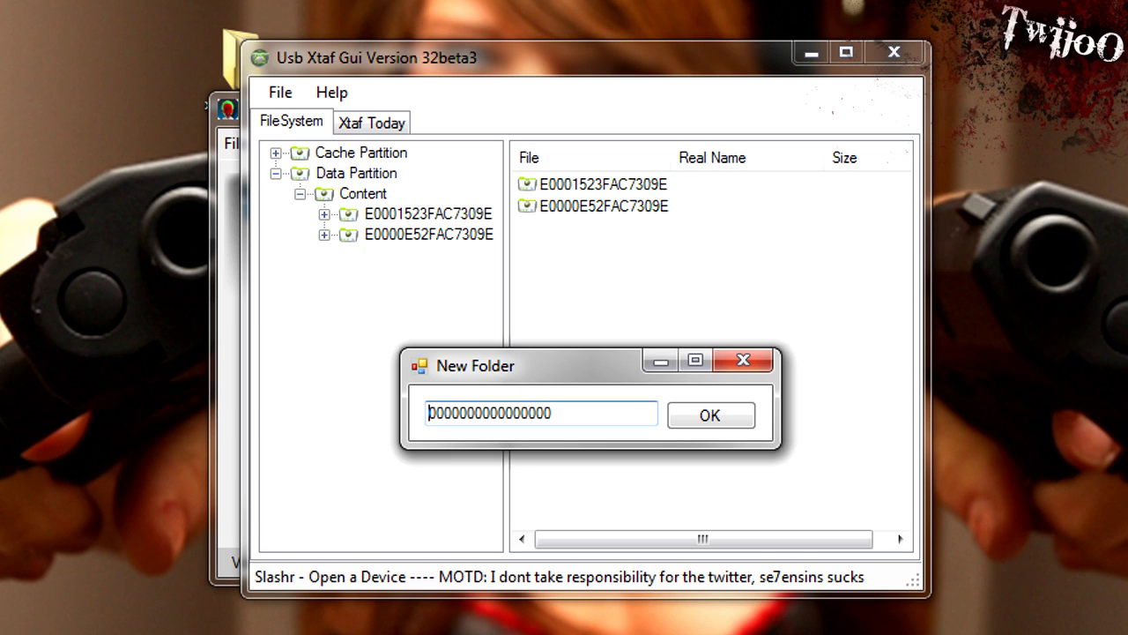
{"action": "key", "text": "Return"}
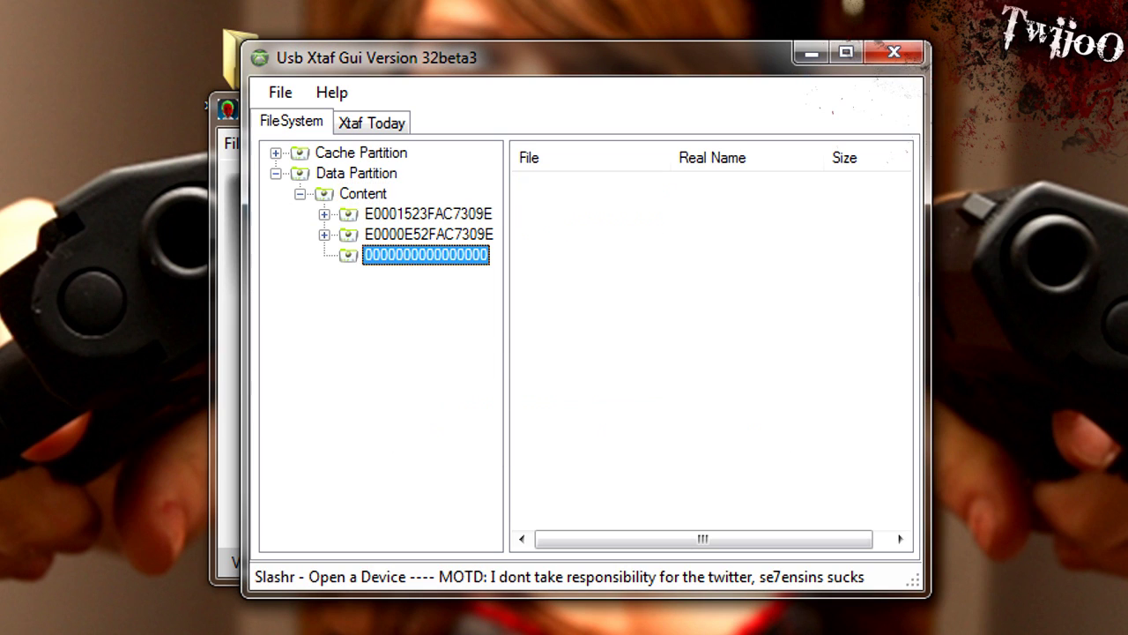
{"action": "right_click", "coordinate": [381, 253]}
{"action": "key", "text": "Down"}
{"action": "key", "text": "Down"}
{"action": "key", "text": "Down"}
{"action": "key", "text": "Return"}
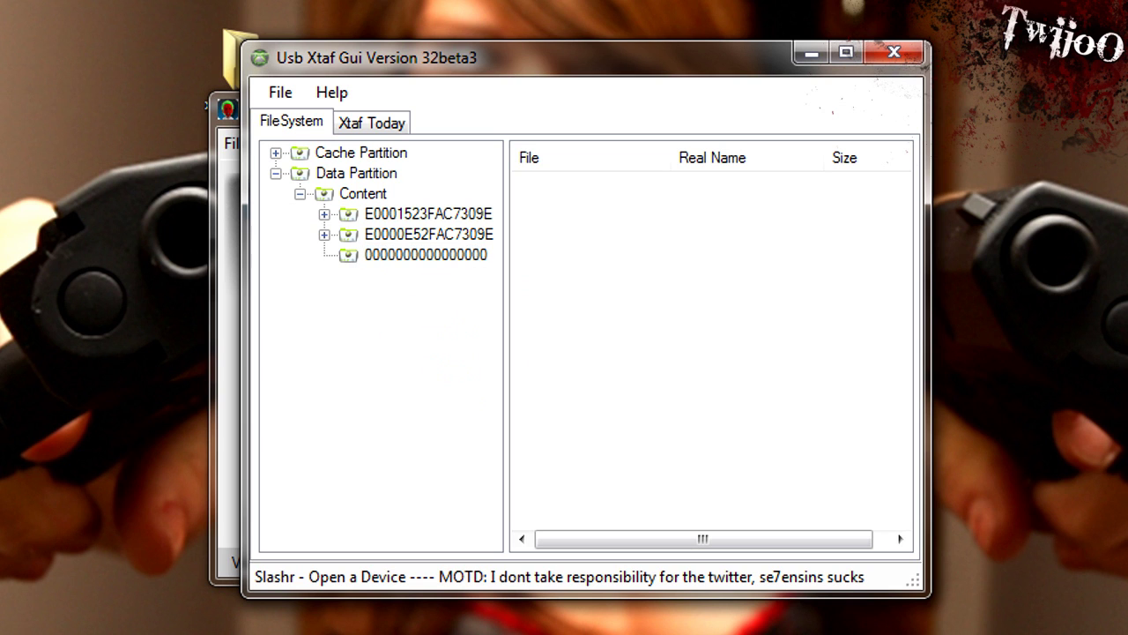
{"action": "left_click", "coordinate": [424, 255]}
{"action": "right_click", "coordinate": [460, 258]}
{"action": "key", "text": "Down"}
{"action": "key", "text": "Down"}
{"action": "key", "text": "Return"}
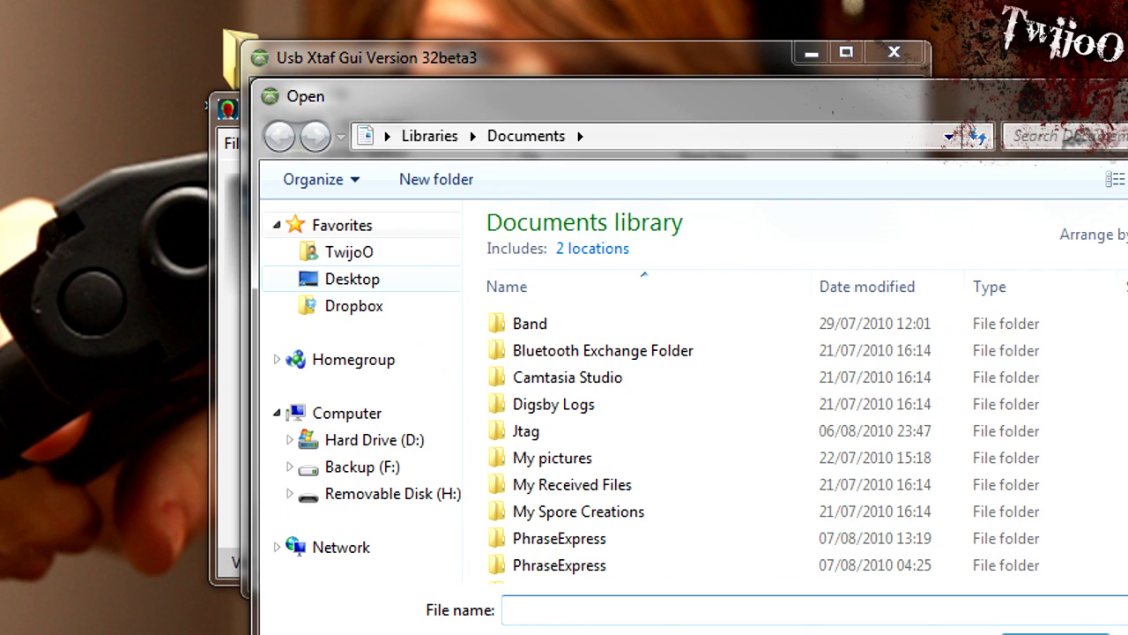
{"action": "left_click", "coordinate": [352, 278]}
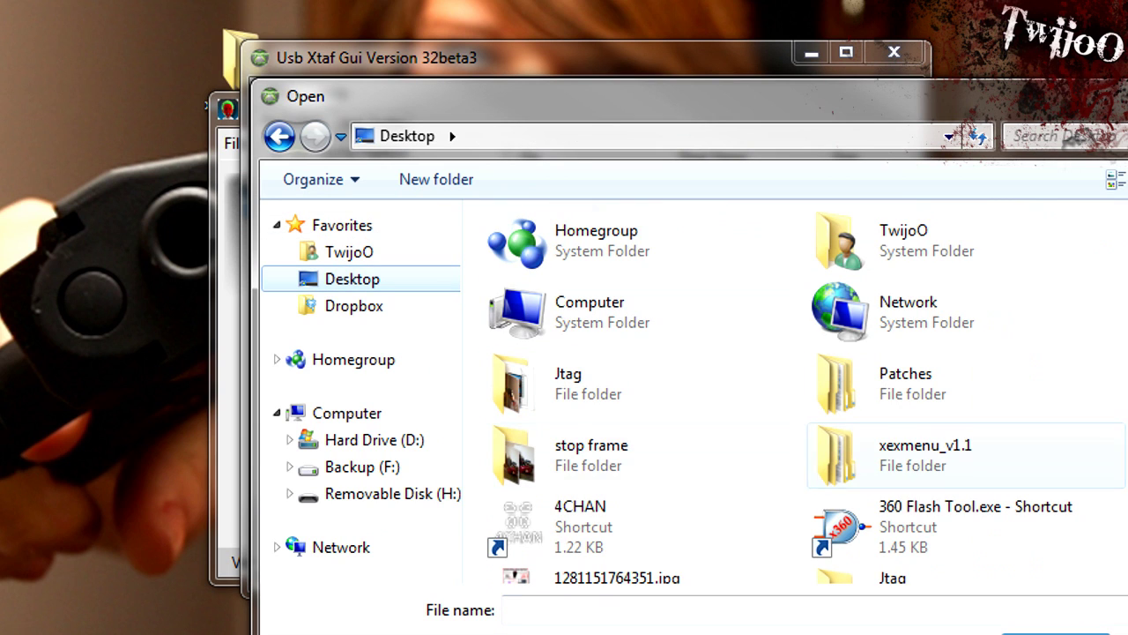
{"action": "left_click", "coordinate": [917, 452]}
{"action": "double_click", "coordinate": [917, 451]}
{"action": "double_click", "coordinate": [558, 253]}
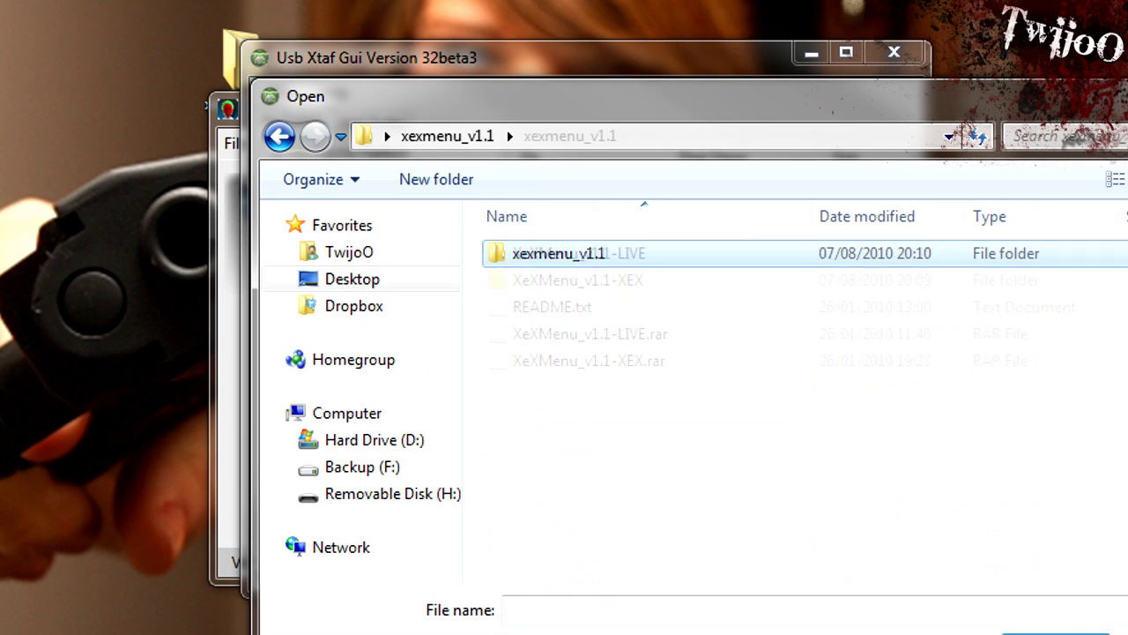
{"action": "double_click", "coordinate": [572, 253]}
{"action": "double_click", "coordinate": [547, 253]}
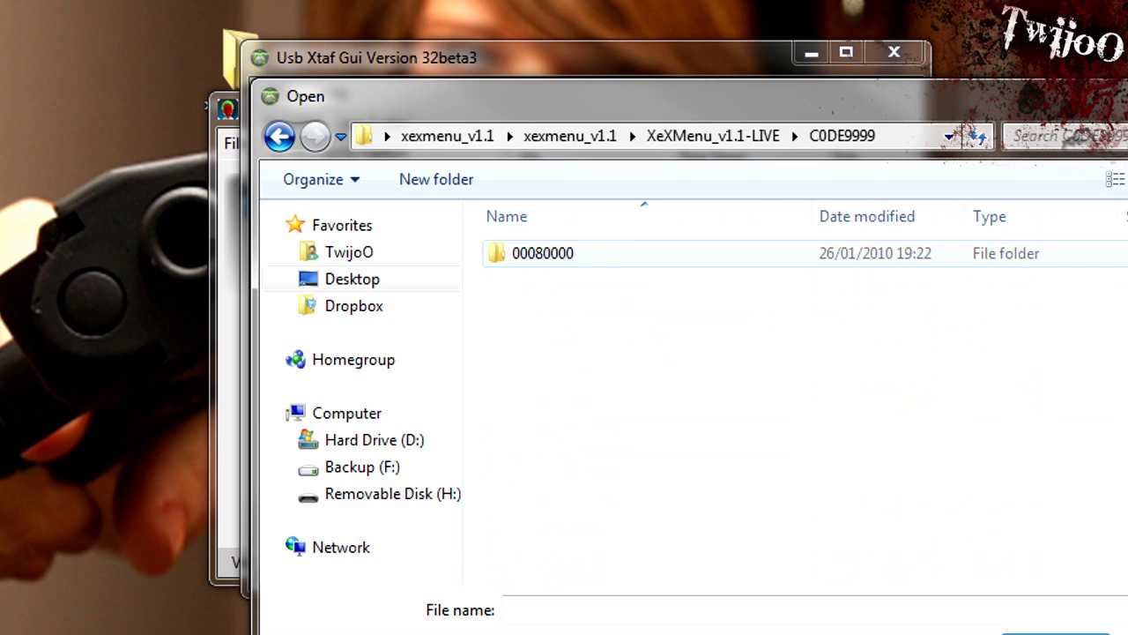
{"action": "left_click", "coordinate": [578, 133]}
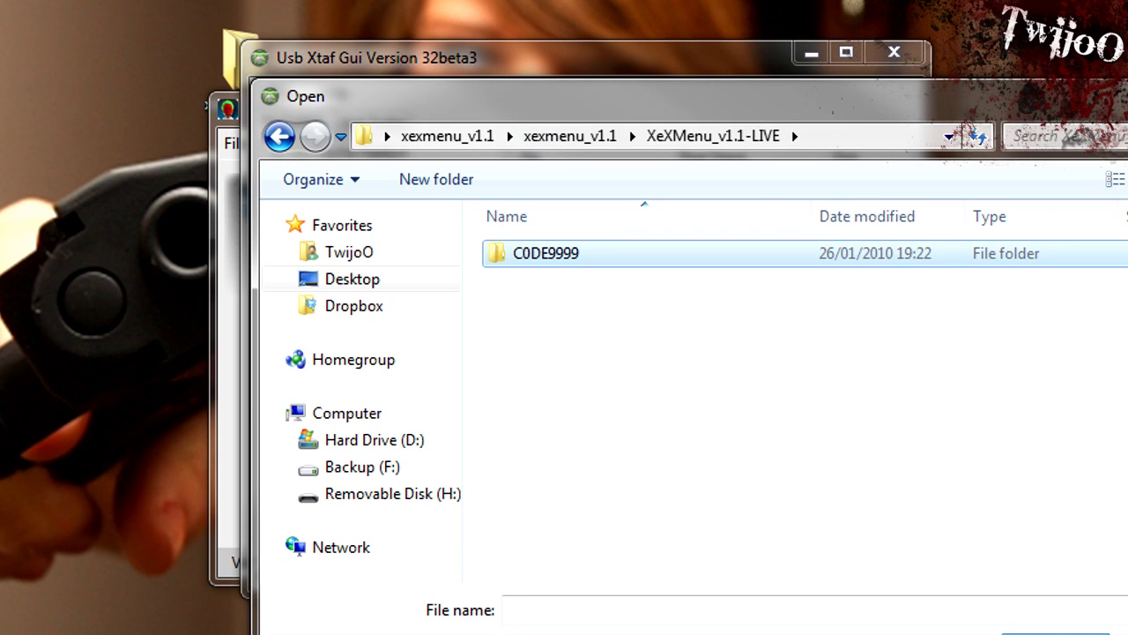
{"action": "key", "text": "Return"}
{"action": "right_click", "coordinate": [662, 239]}
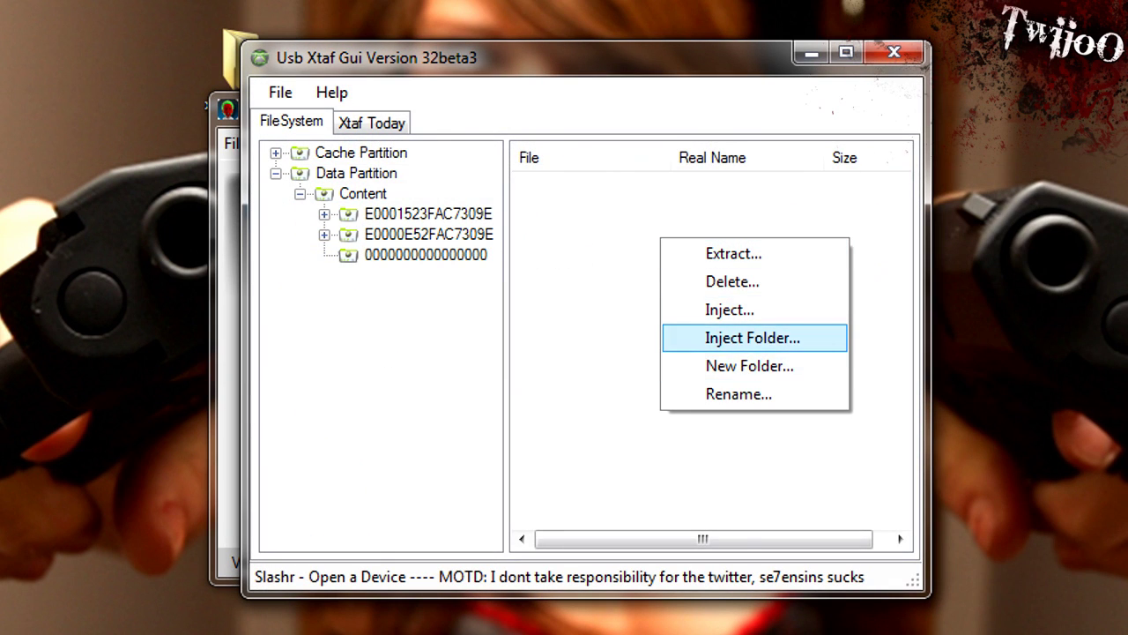
{"action": "left_click", "coordinate": [752, 338]}
{"action": "scroll", "coordinate": [541, 360], "scroll_direction": "down", "scroll_amount": 1}
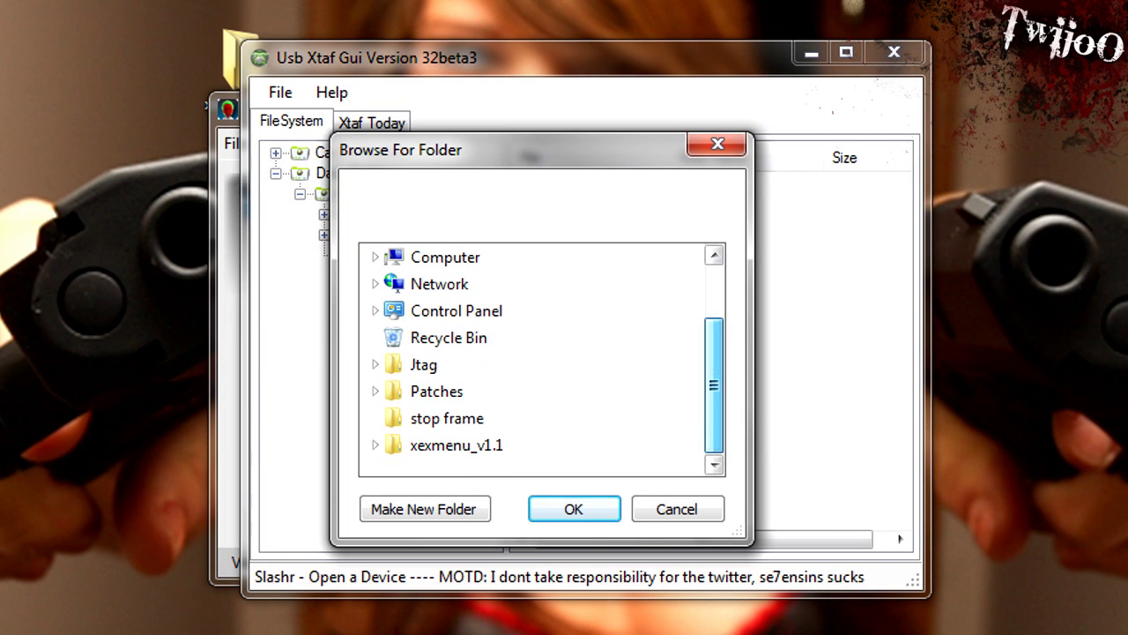
{"action": "left_click", "coordinate": [374, 444]}
{"action": "left_click", "coordinate": [401, 418]}
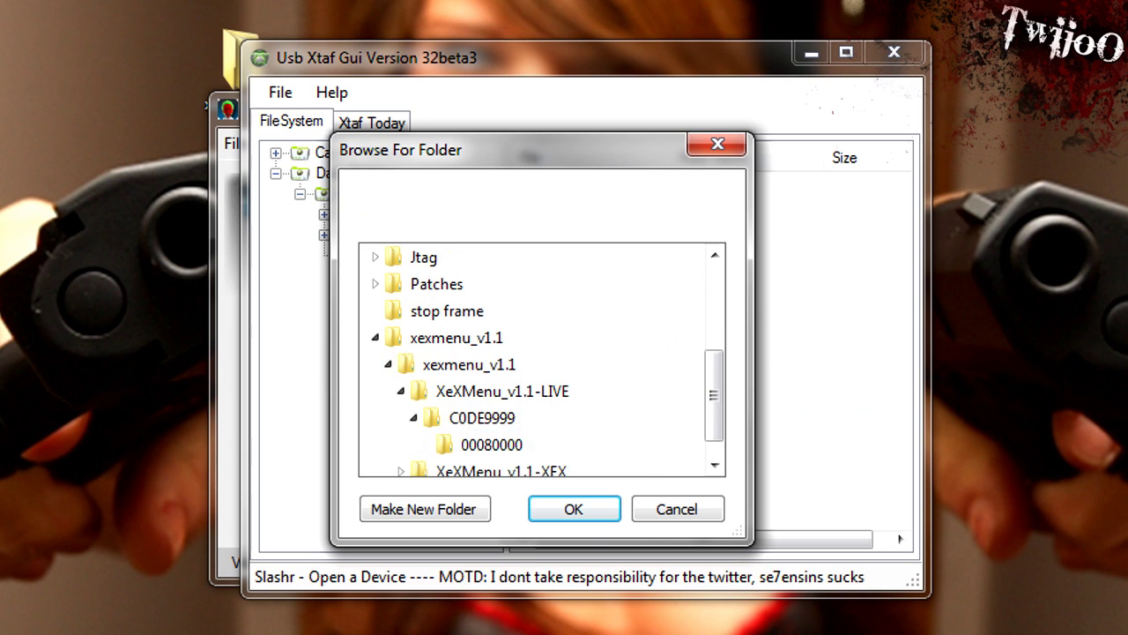
{"action": "left_click", "coordinate": [480, 418]}
{"action": "left_click", "coordinate": [413, 418]}
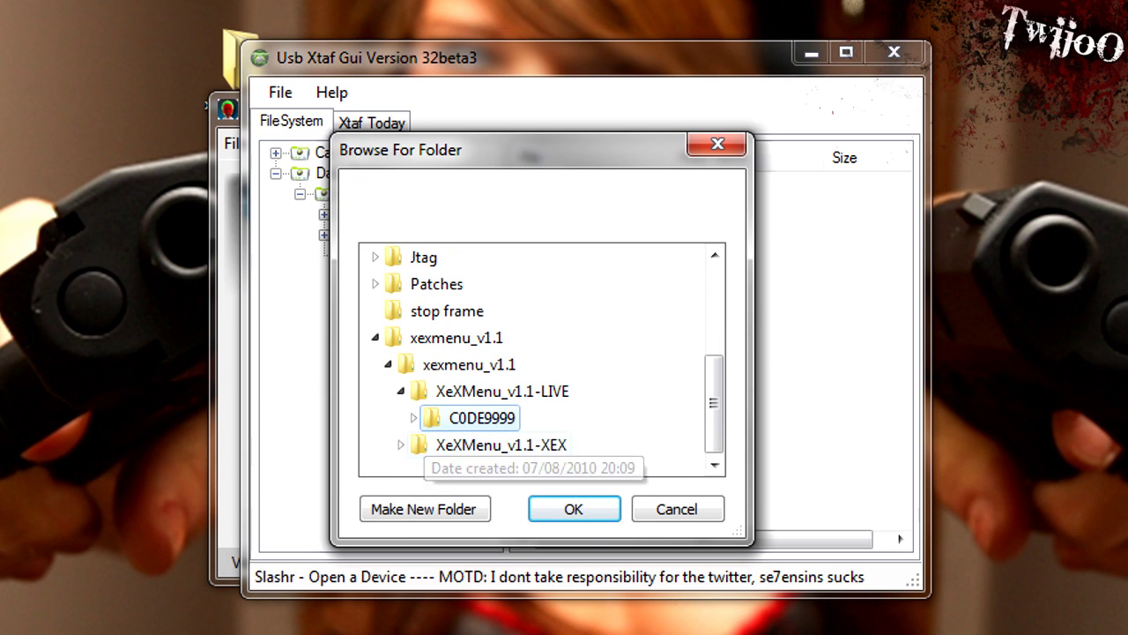
{"action": "key", "text": "Return"}
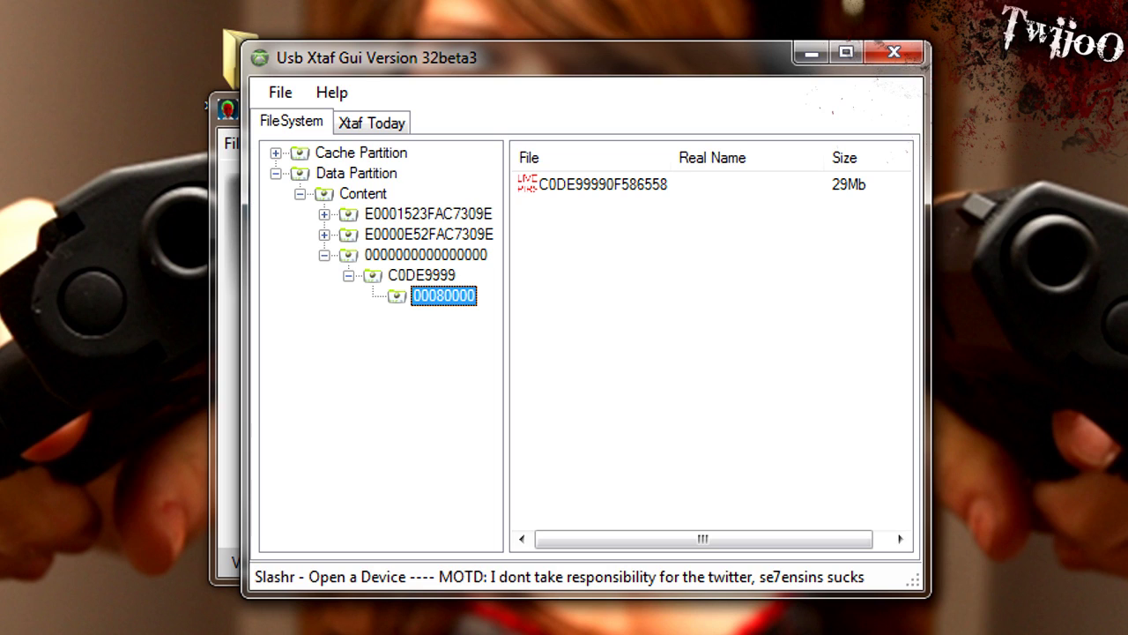
{"action": "left_click", "coordinate": [603, 183]}
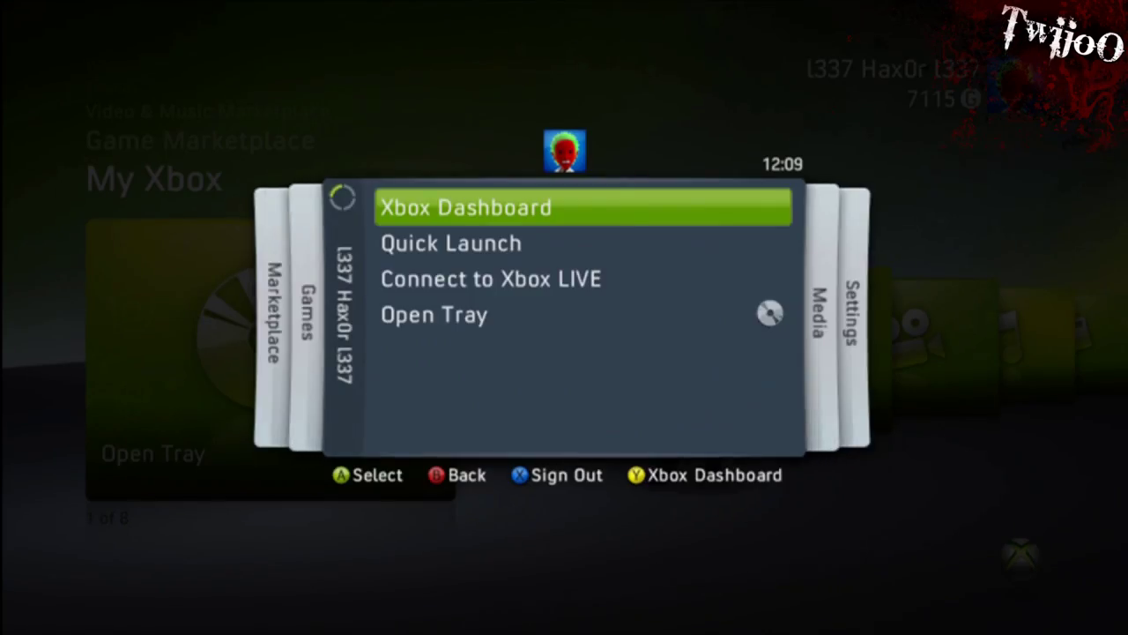
- Switch to the Xbox 360, open the Game Library from the guide and launch XeXMenu 1.1
{"action": "key", "text": "Left"}
{"action": "key", "text": "Down"}
{"action": "key", "text": "Down"}
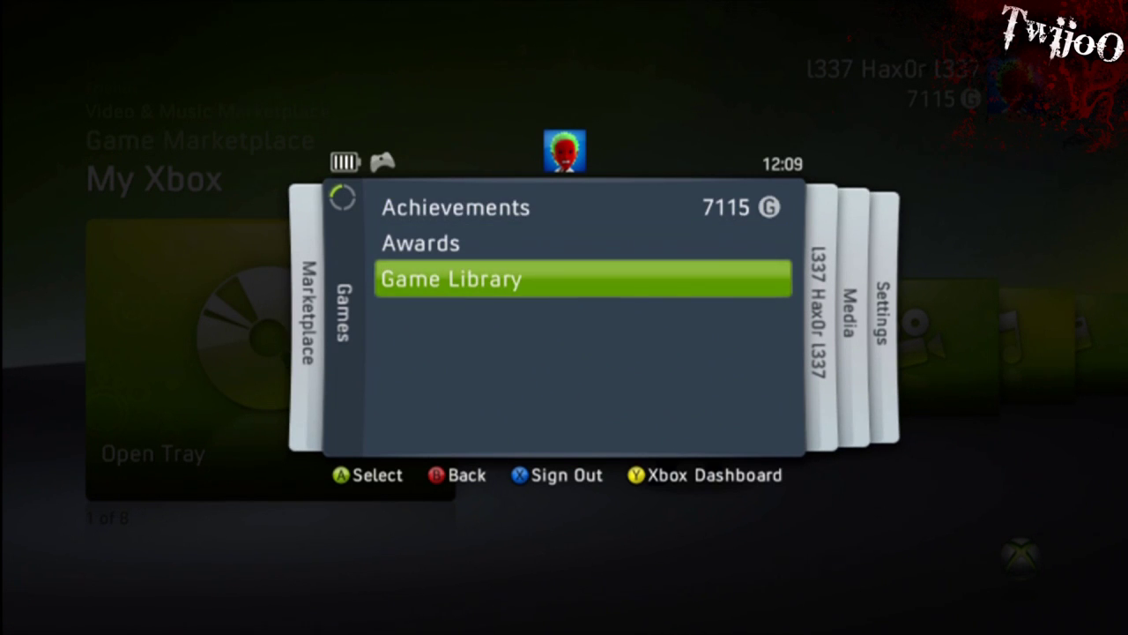
{"action": "key", "text": "Return"}
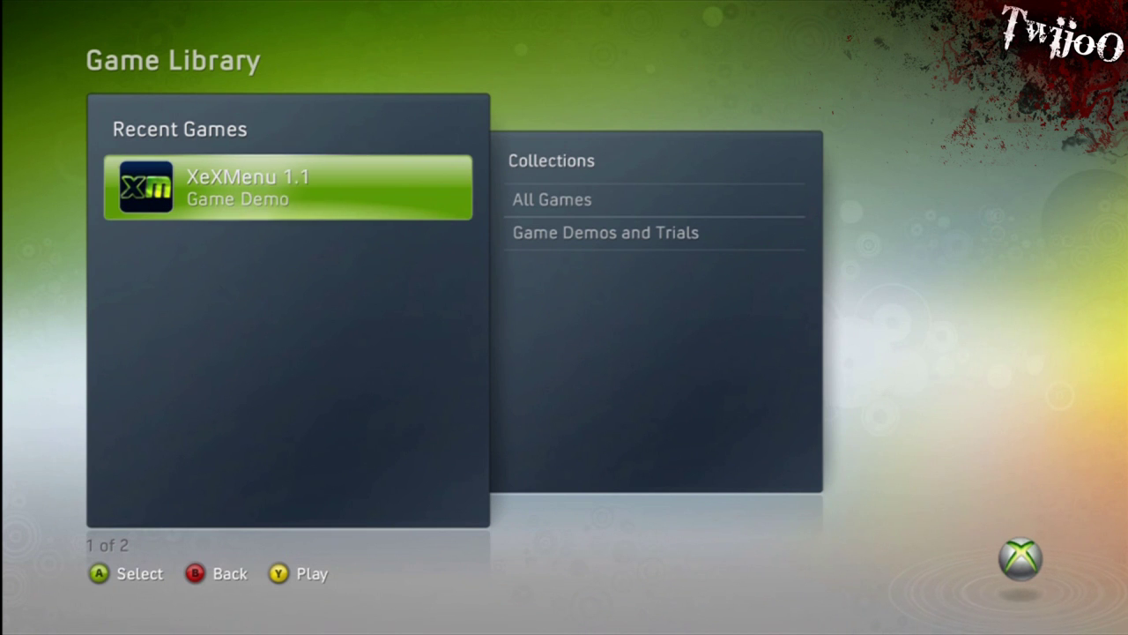
{"action": "key", "text": "Return"}
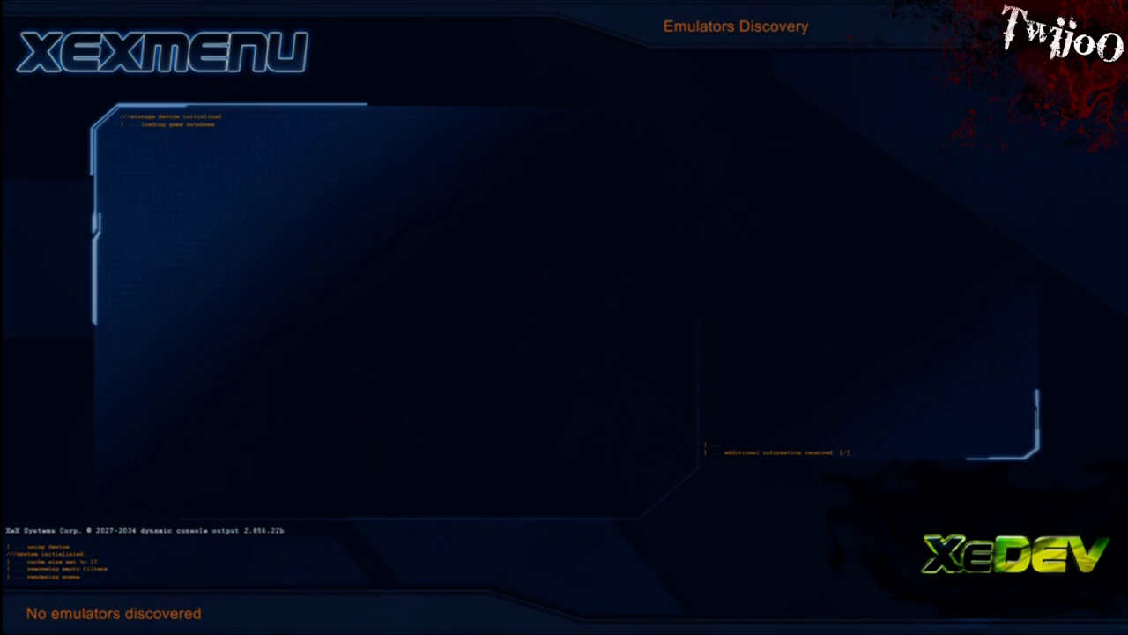
- Switch XeXMenu to the file listing of the Hdd1: drive
{"action": "key", "text": "Right"}
{"action": "key", "text": "Right"}
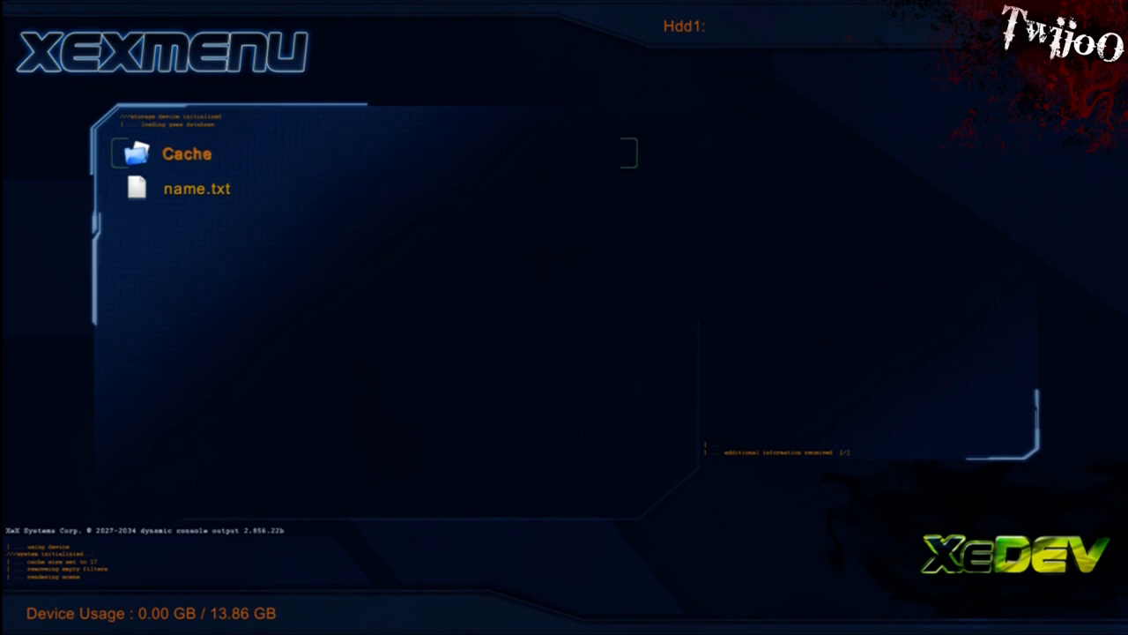
{"action": "key", "text": "Right"}
{"action": "key", "text": "Left"}
- Create a directory named Modern Warfare 2 on Hdd1:
{"action": "key", "text": "Down"}
{"action": "key", "text": "y"}
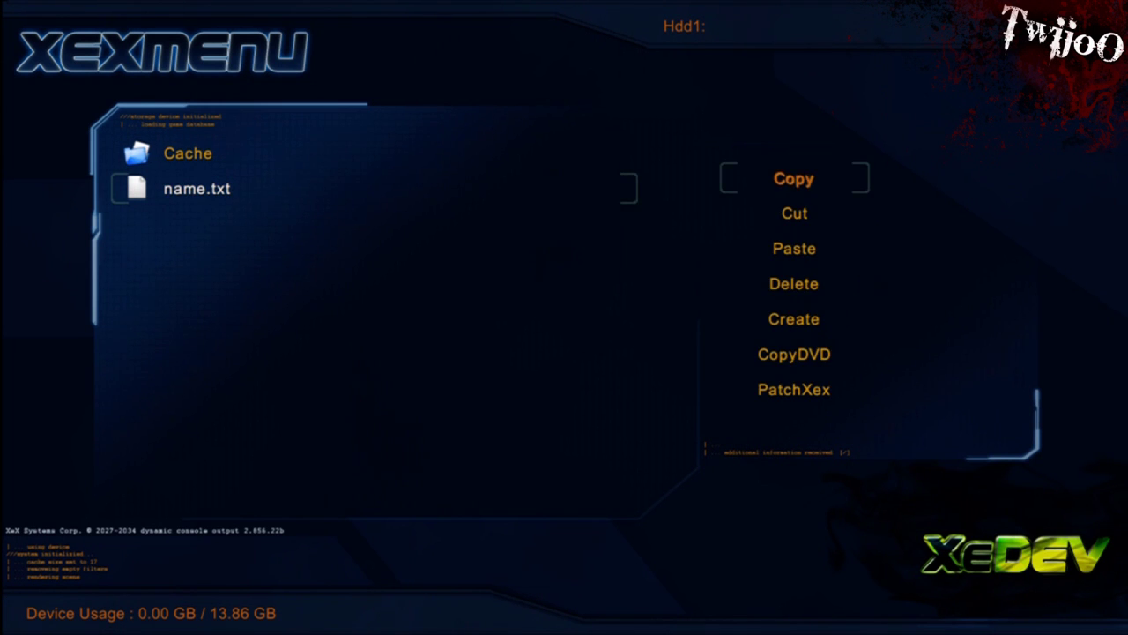
{"action": "key", "text": "Down"}
{"action": "key", "text": "Down"}
{"action": "key", "text": "Down"}
{"action": "key", "text": "Down"}
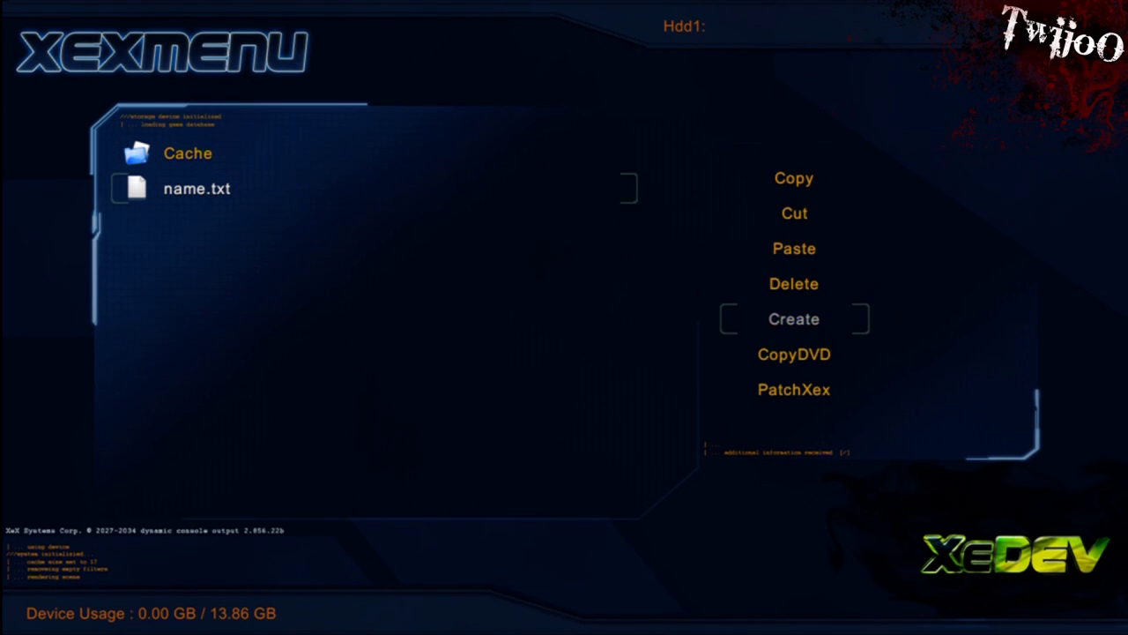
{"action": "key", "text": "Return"}
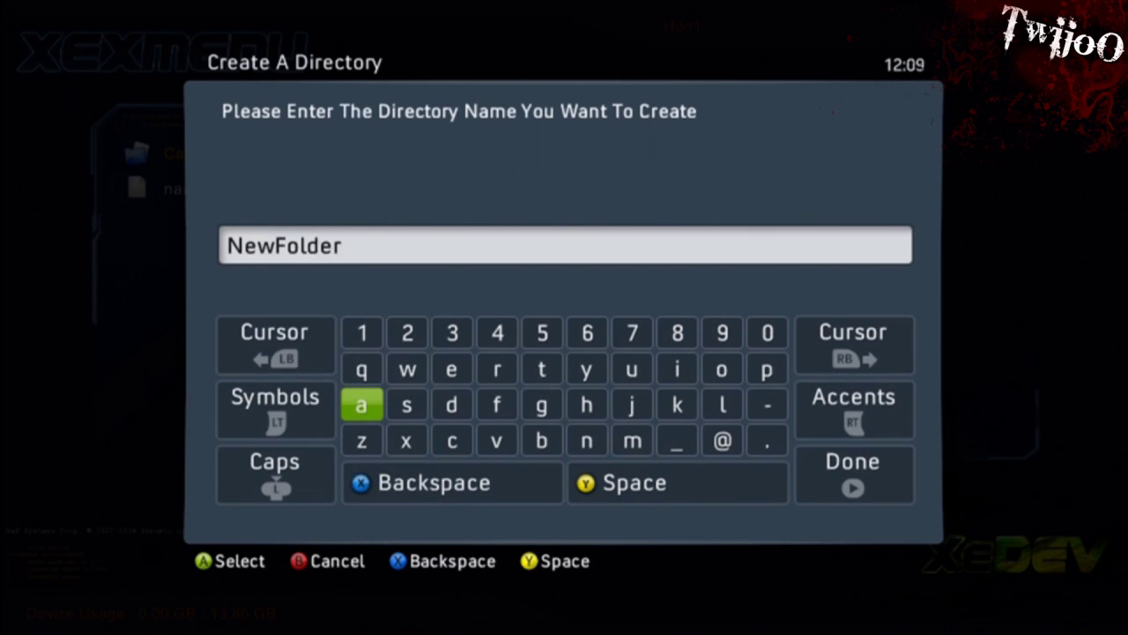
{"action": "key", "text": "BackSpace"}
{"action": "key", "text": "BackSpace"}
{"action": "key", "text": "BackSpace"}
{"action": "key", "text": "BackSpace"}
{"action": "key", "text": "BackSpace"}
{"action": "key", "text": "BackSpace"}
{"action": "key", "text": "BackSpace"}
{"action": "key", "text": "BackSpace"}
{"action": "key", "text": "BackSpace"}
{"action": "type", "text": "Mo"}
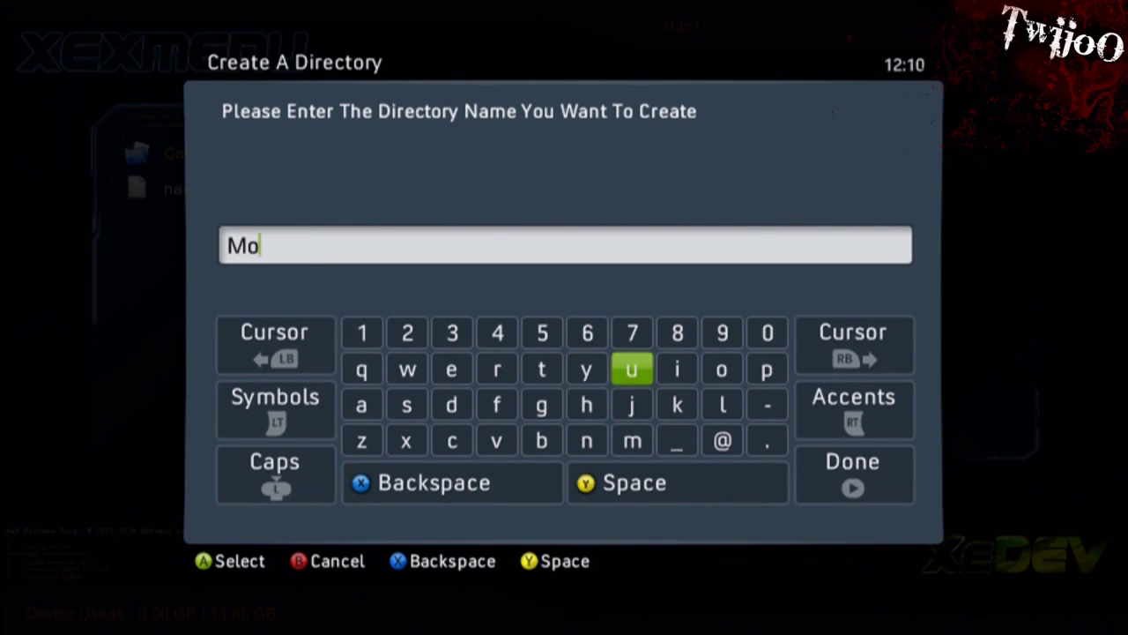
{"action": "type", "text": "der"}
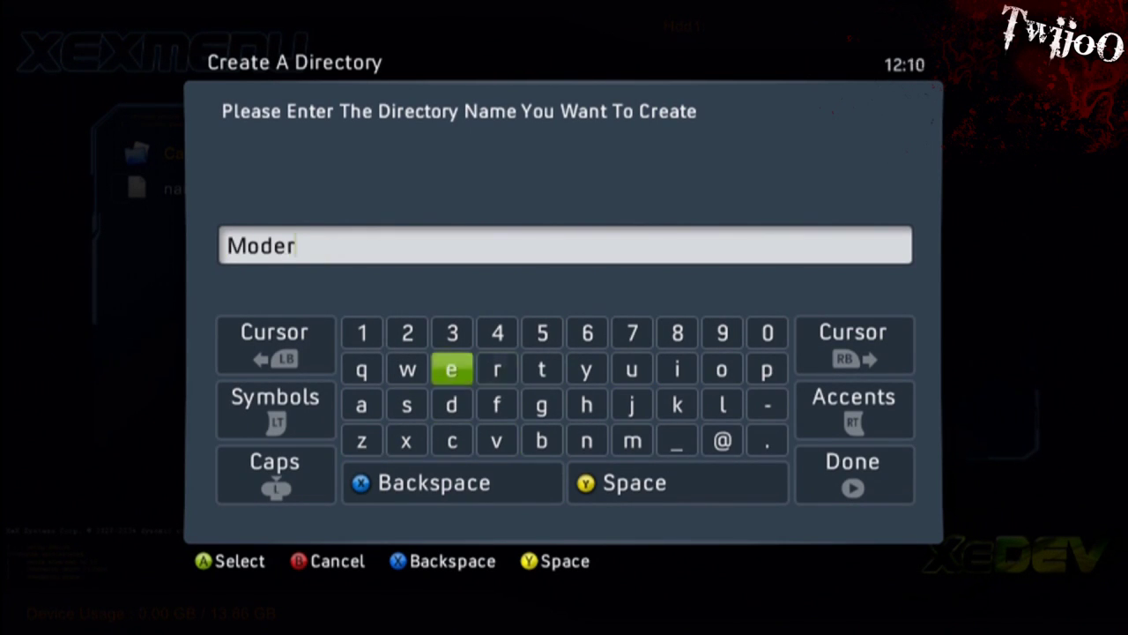
{"action": "type", "text": "n Wa"}
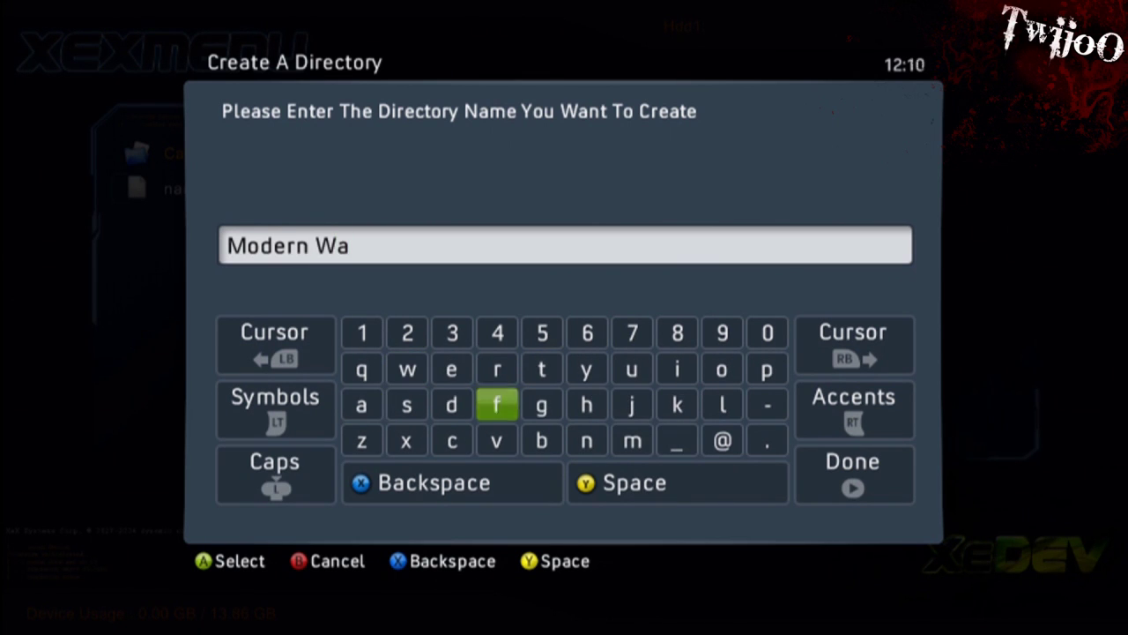
{"action": "type", "text": "rfare"}
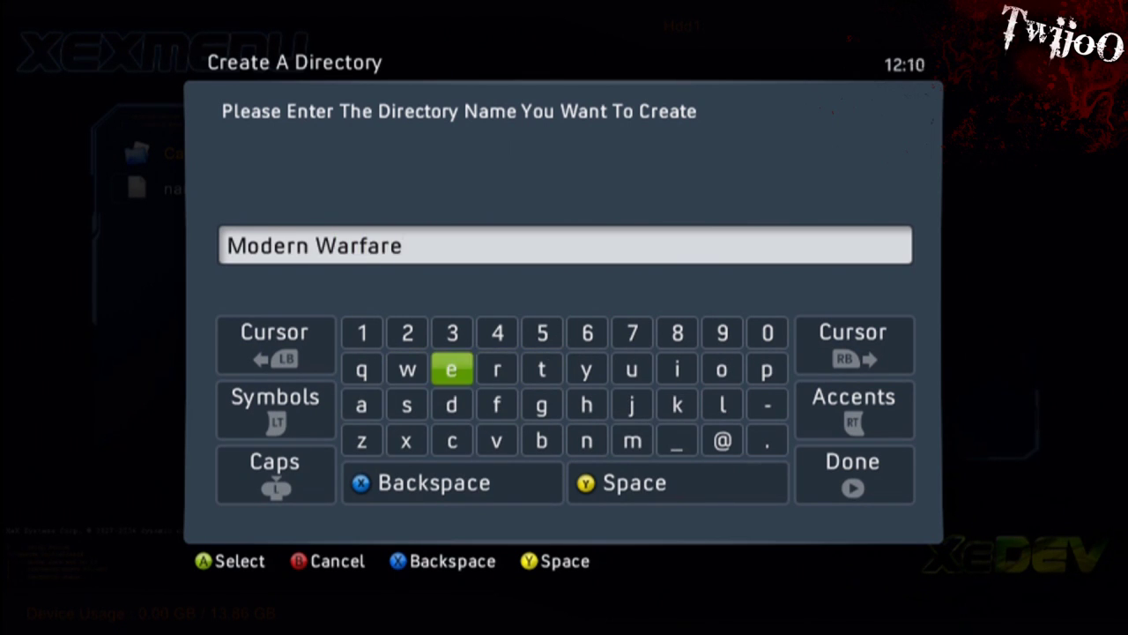
{"action": "type", "text": " 2"}
{"action": "key", "text": "Return"}
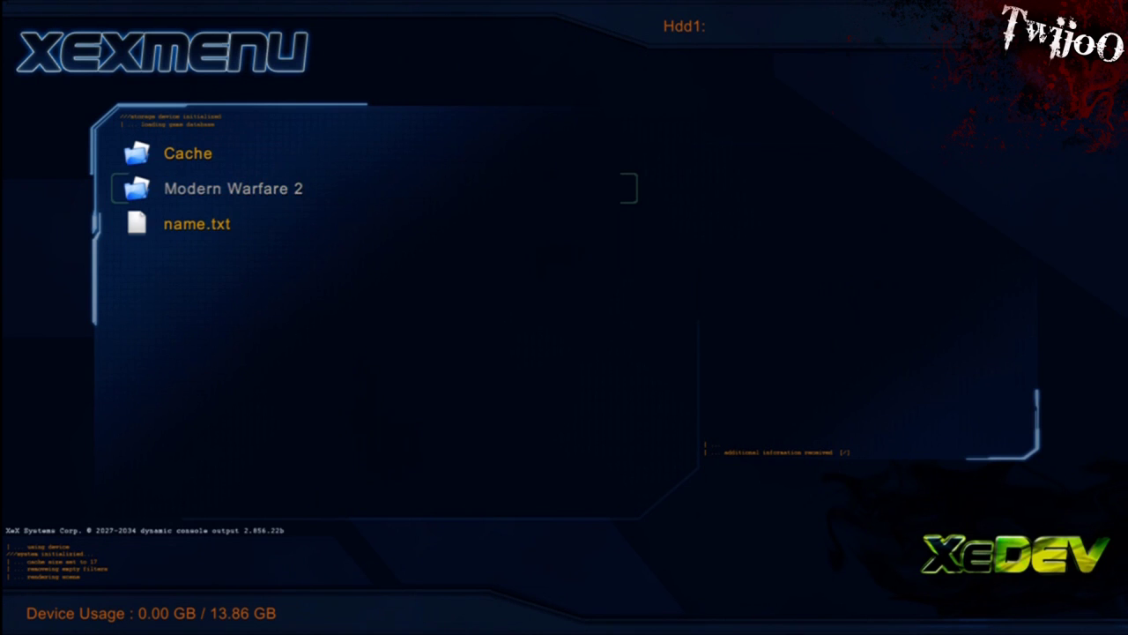
- Open the Modern Warfare 2 folder and copy the game DVD into it with CopyDVD
{"action": "key", "text": "Return"}
{"action": "key", "text": "y"}
{"action": "key", "text": "Down"}
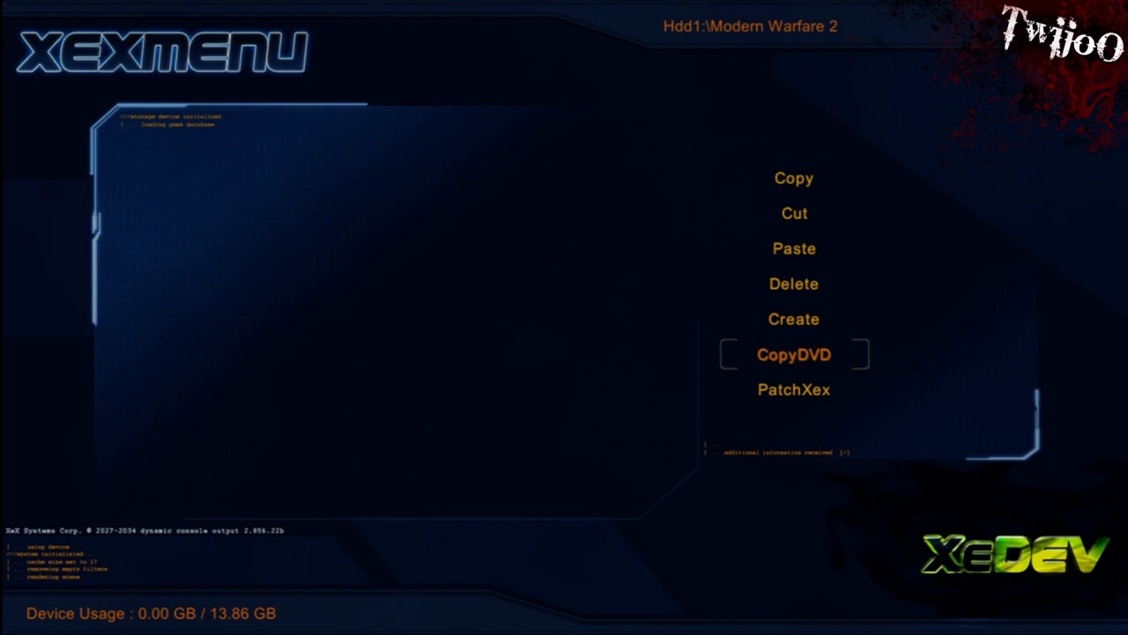
{"action": "key", "text": "Return"}
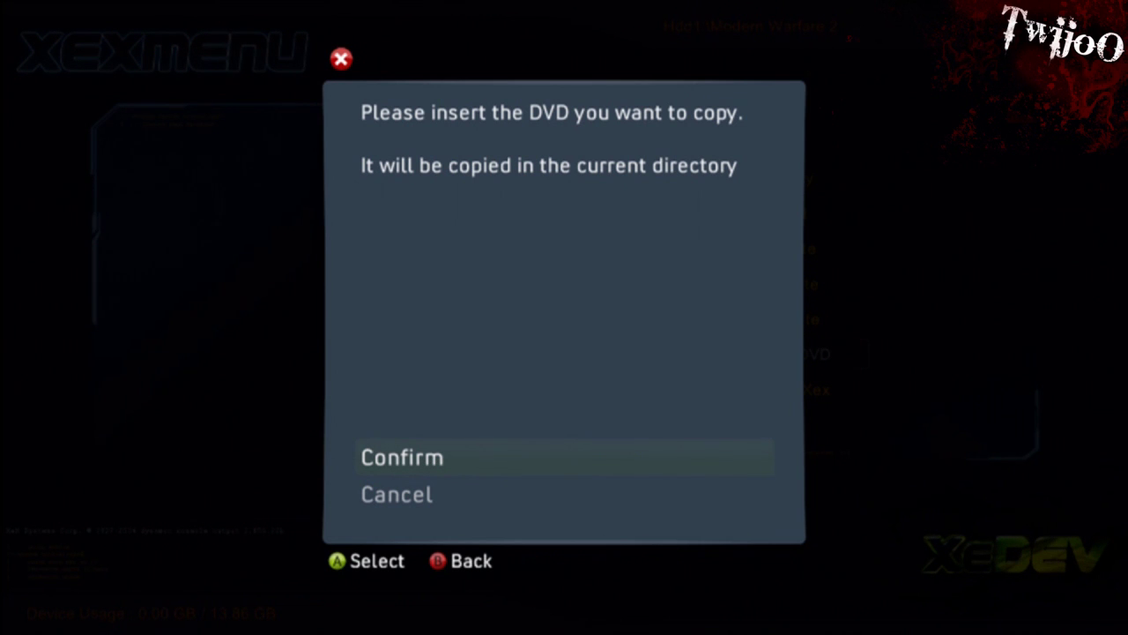
{"action": "key", "text": "Return"}
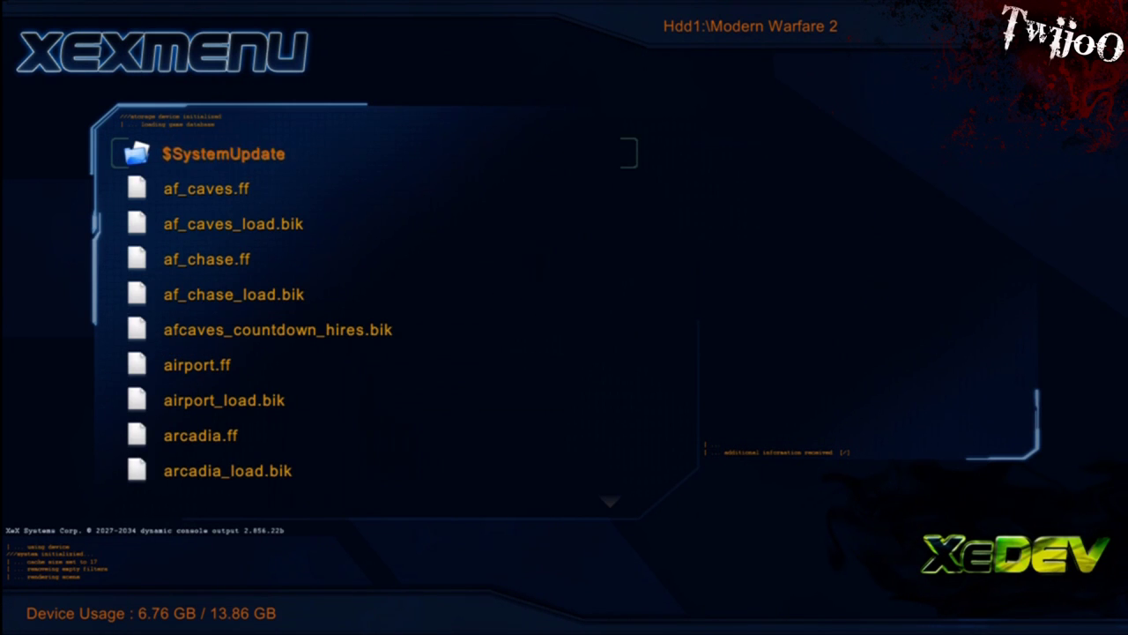
- Look through the game files copied into the Modern Warfare 2 folder and go back out of it
{"action": "key", "text": "Page_Down"}
{"action": "key", "text": "Page_Down"}
{"action": "key", "text": "Page_Down"}
{"action": "key", "text": "Page_Down"}
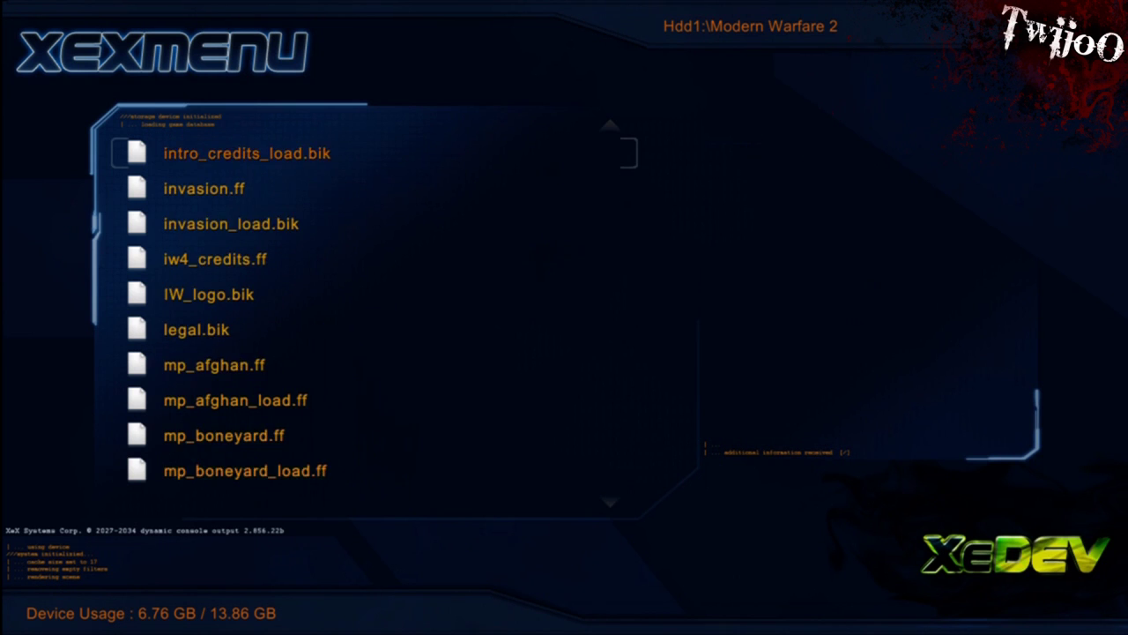
{"action": "key", "text": "Page_Up"}
{"action": "key", "text": "Page_Up"}
{"action": "key", "text": "Page_Up"}
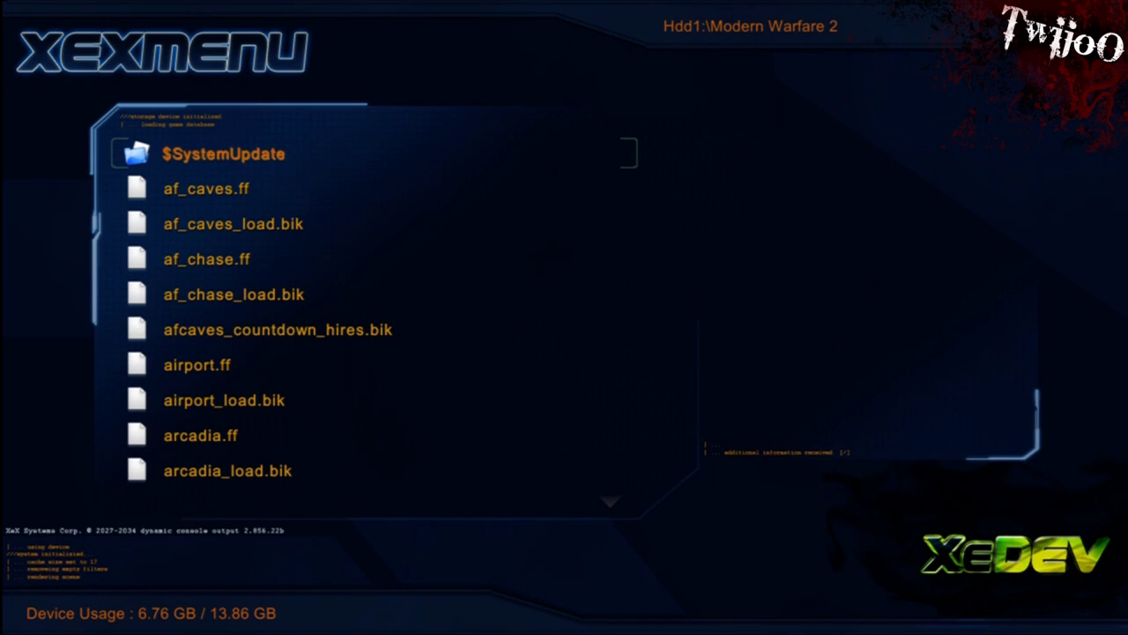
{"action": "key", "text": "BackSpace"}
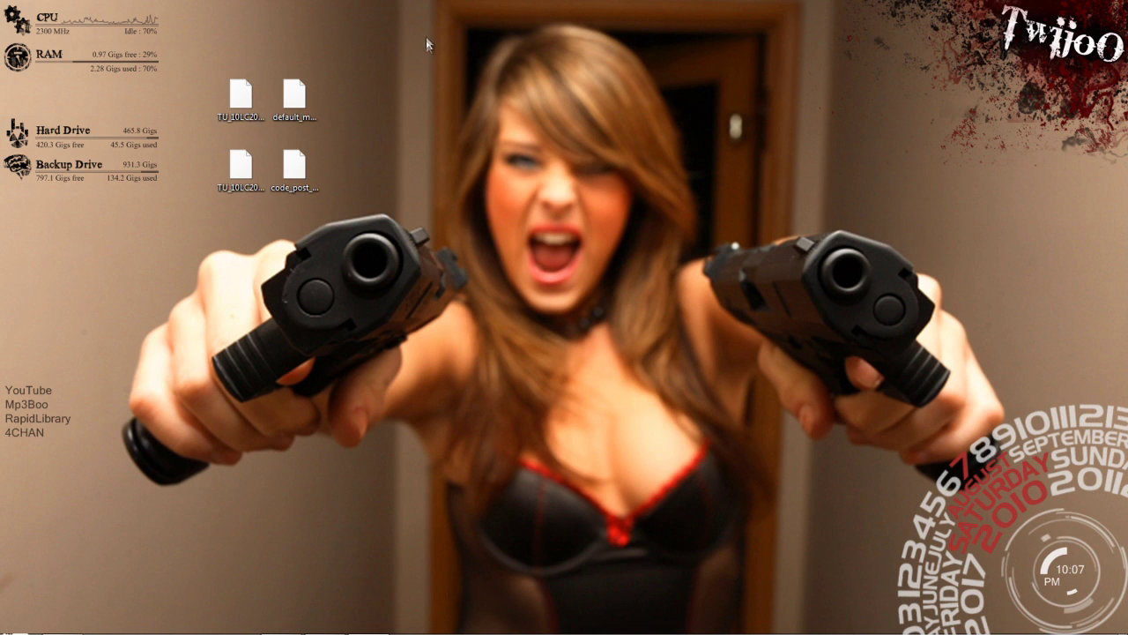
- Switch to the PC desktop, select the four title update and mod files, and move them together nearer the desktop's centre
{"action": "left_click_drag", "start_coordinate": [323, 37], "coordinate": [189, 249]}
{"action": "left_click_drag", "start_coordinate": [294, 167], "coordinate": [401, 238]}
{"action": "left_click", "coordinate": [487, 418]}
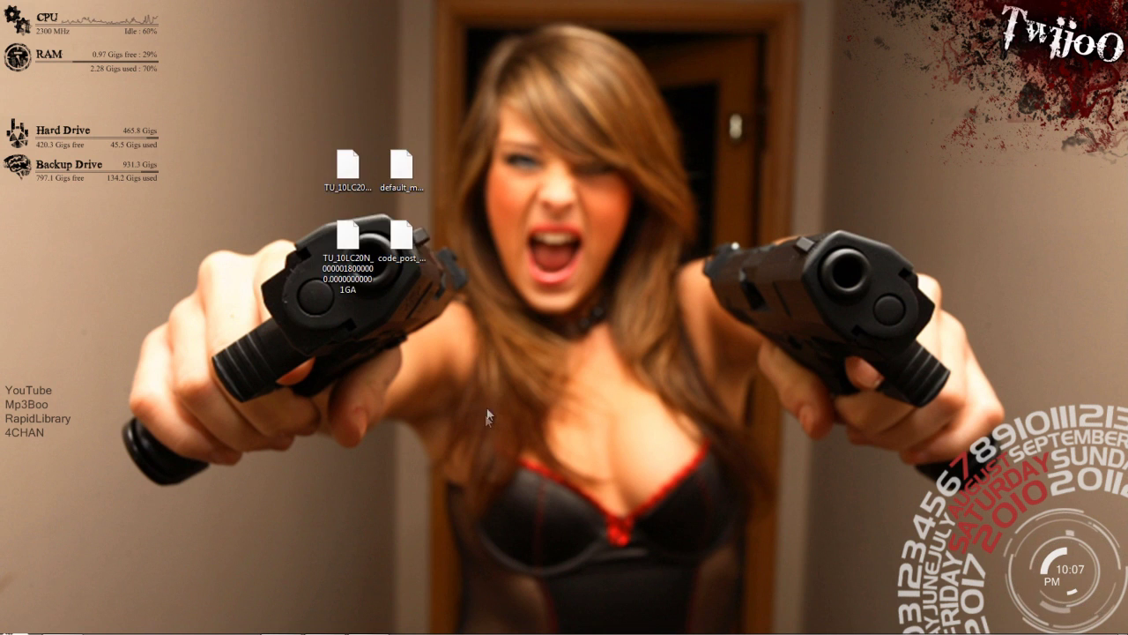
{"action": "left_click_drag", "start_coordinate": [487, 417], "coordinate": [212, 118]}
{"action": "left_click", "coordinate": [261, 152]}
{"action": "left_click_drag", "start_coordinate": [262, 152], "coordinate": [467, 316]}
{"action": "left_click", "coordinate": [510, 371]}
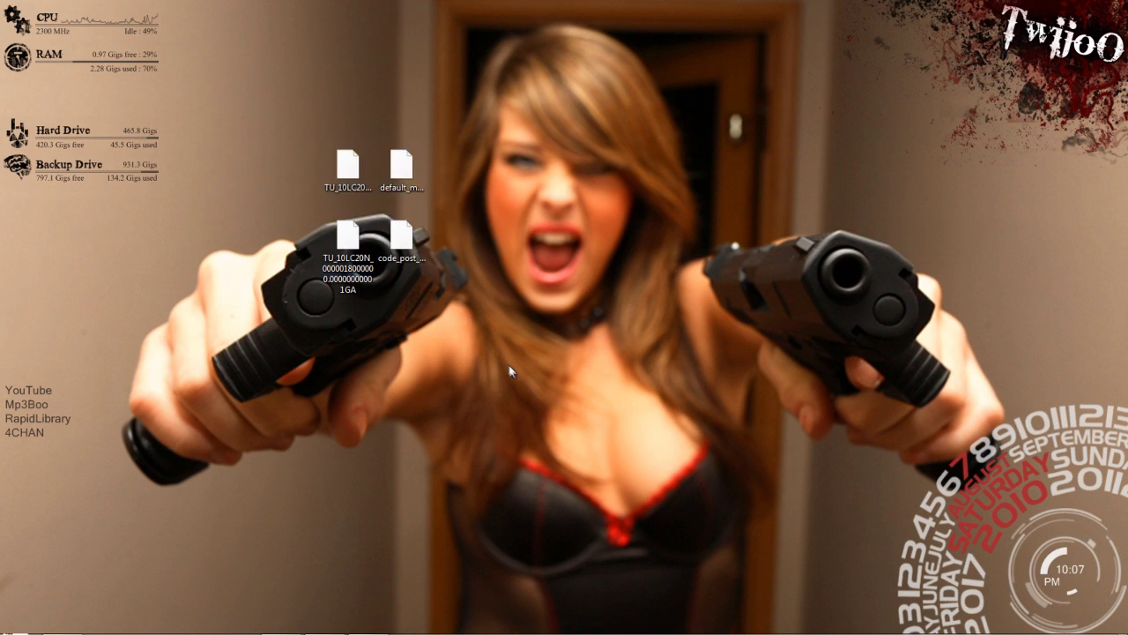
{"action": "left_click_drag", "start_coordinate": [510, 371], "coordinate": [272, 103]}
{"action": "left_click", "coordinate": [360, 234]}
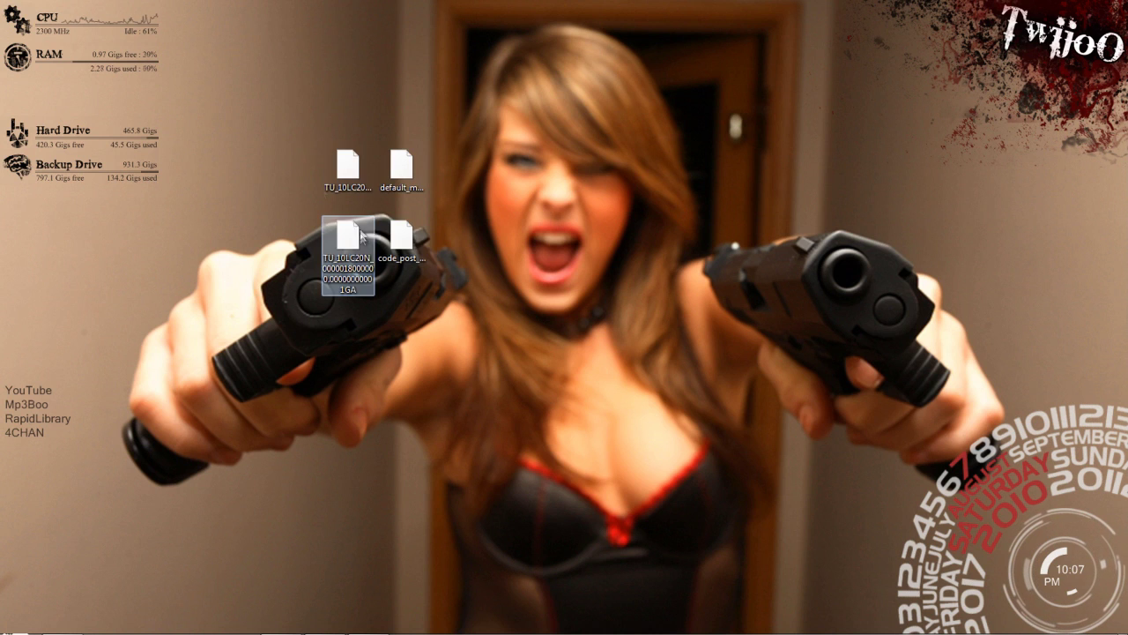
{"action": "left_click", "coordinate": [360, 234], "text": "ctrl"}
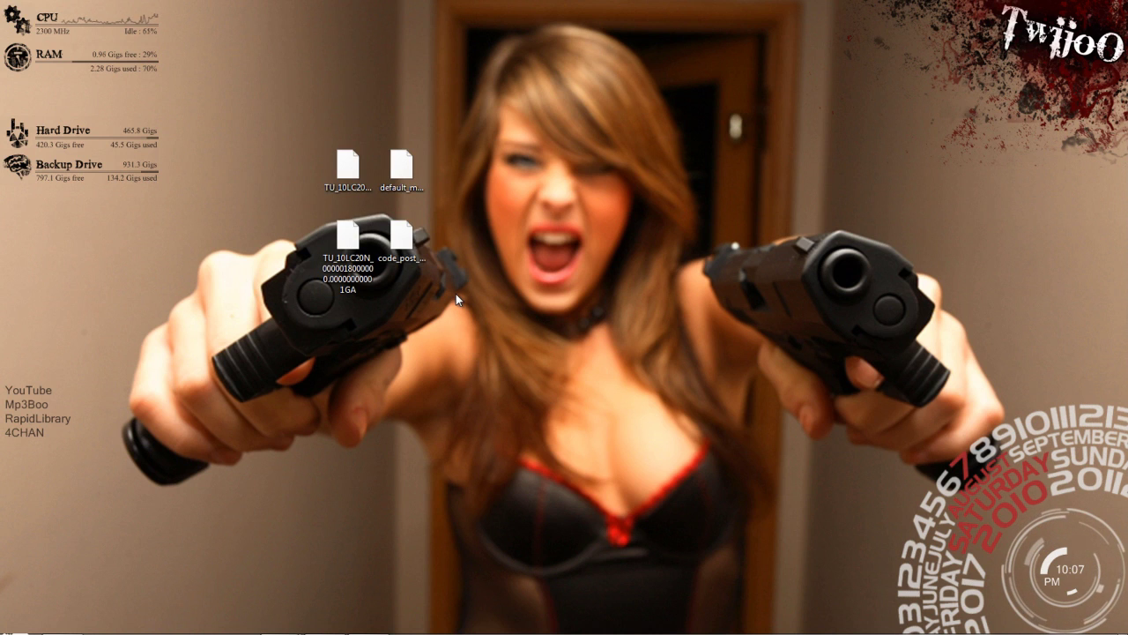
{"action": "left_click_drag", "start_coordinate": [443, 300], "coordinate": [436, 346]}
{"action": "left_click", "coordinate": [446, 353]}
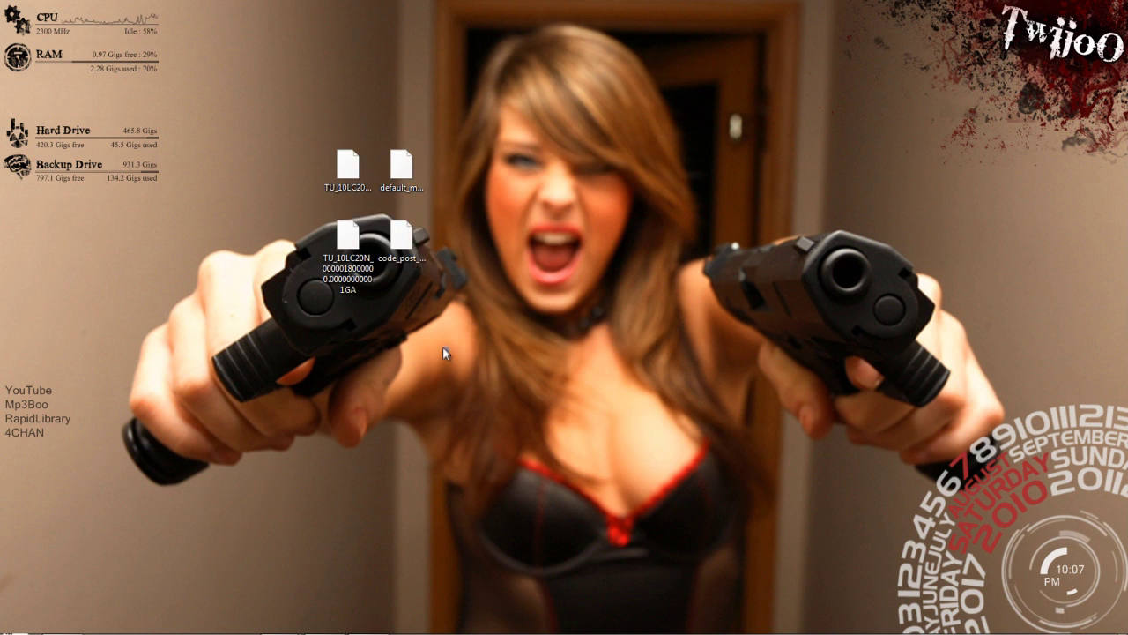
{"action": "left_click_drag", "start_coordinate": [283, 92], "coordinate": [297, 112]}
{"action": "left_click", "coordinate": [412, 293]}
{"action": "left_click", "coordinate": [329, 173]}
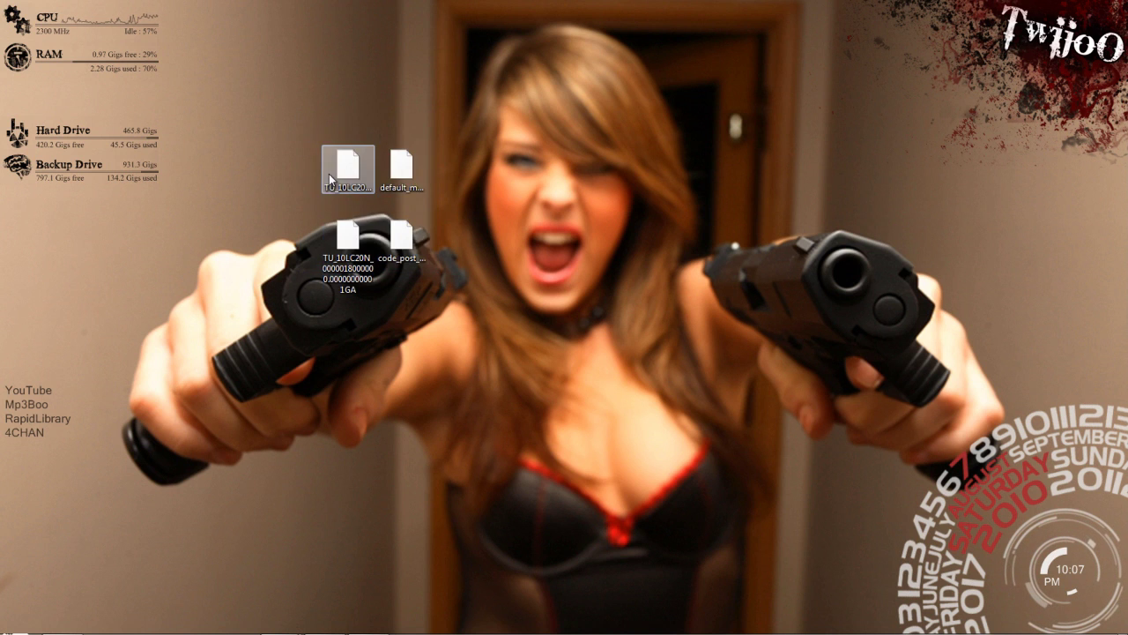
{"action": "left_click_drag", "start_coordinate": [459, 328], "coordinate": [307, 28]}
{"action": "left_click", "coordinate": [308, 28]}
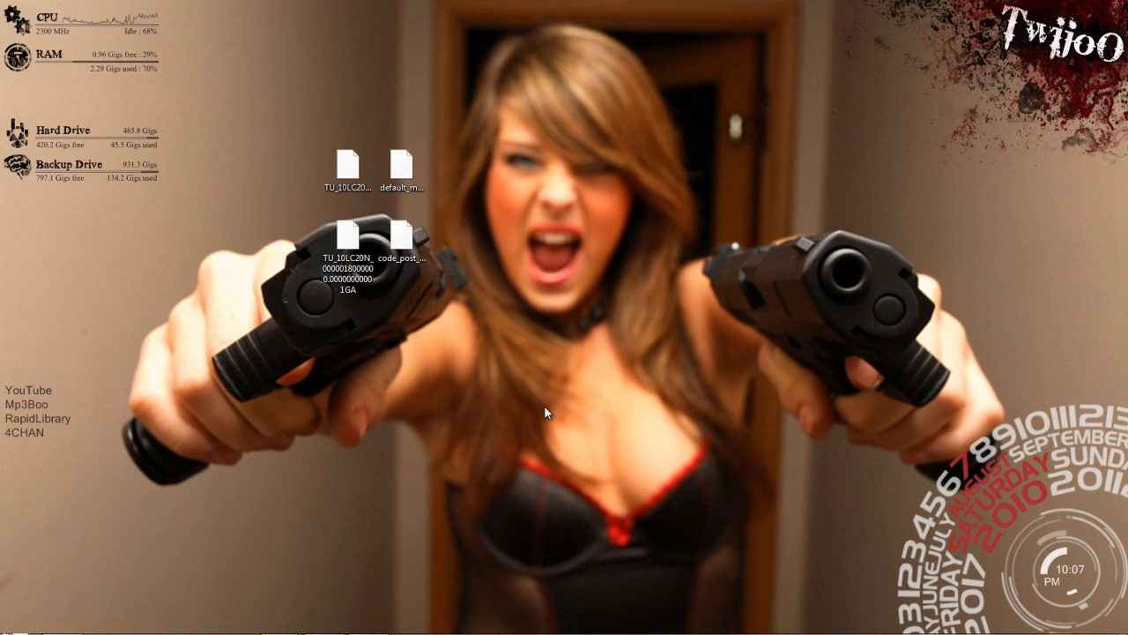
- Open the removable drive POTATOE (C:) from Computer and move its window clear of the desktop files
{"action": "key", "text": "super"}
{"action": "left_click", "coordinate": [273, 356]}
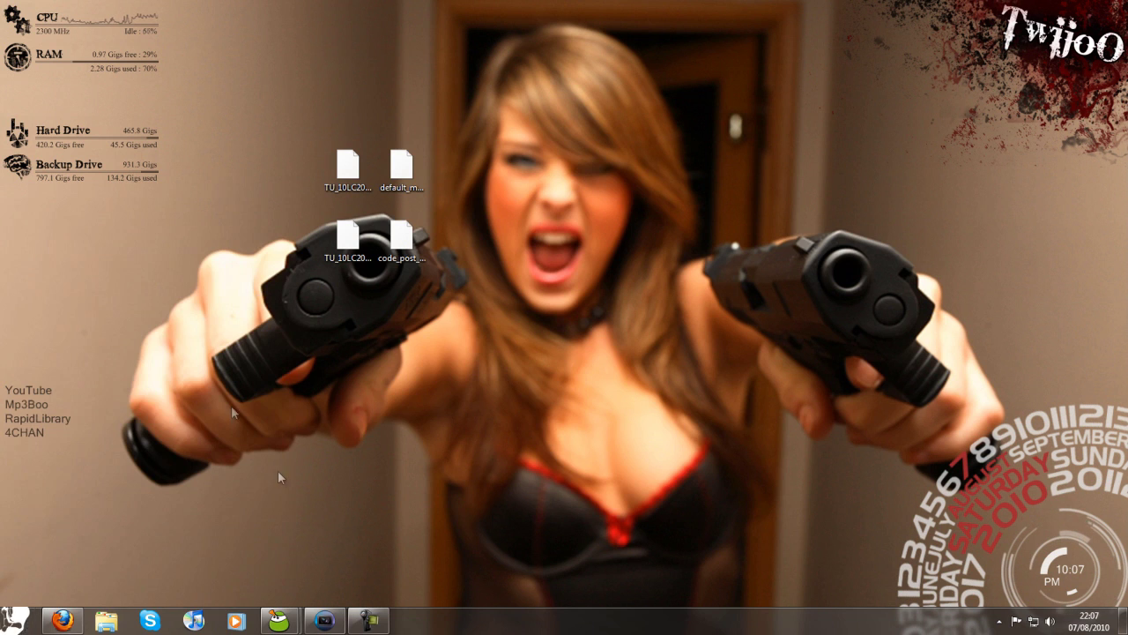
{"action": "left_click", "coordinate": [580, 280]}
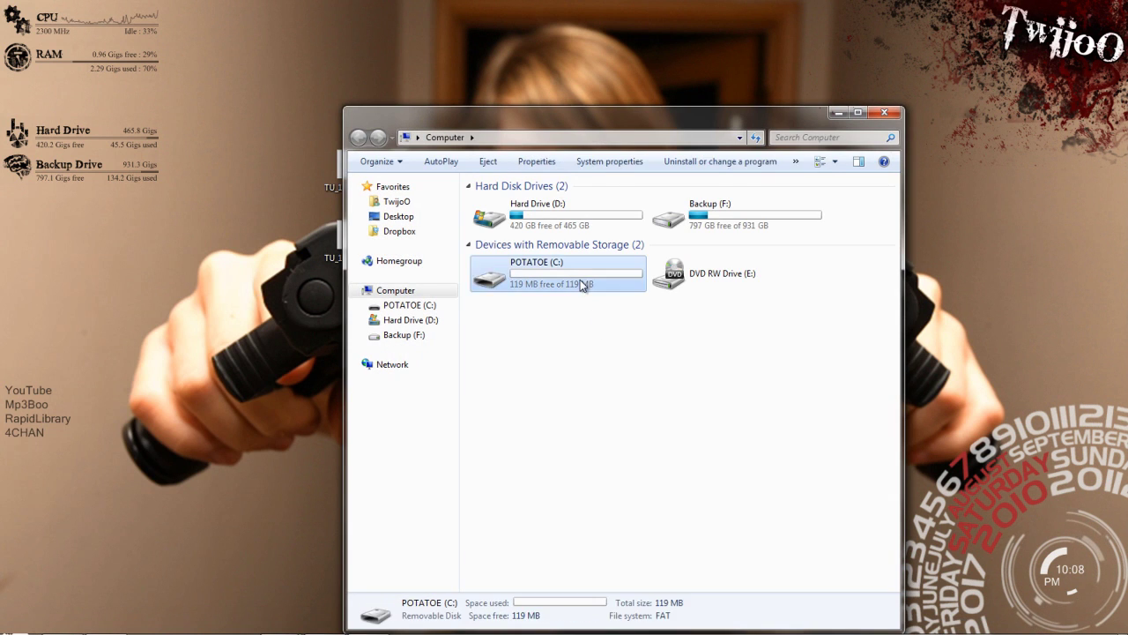
{"action": "double_click", "coordinate": [580, 279]}
{"action": "left_click_drag", "start_coordinate": [499, 113], "coordinate": [654, 43]}
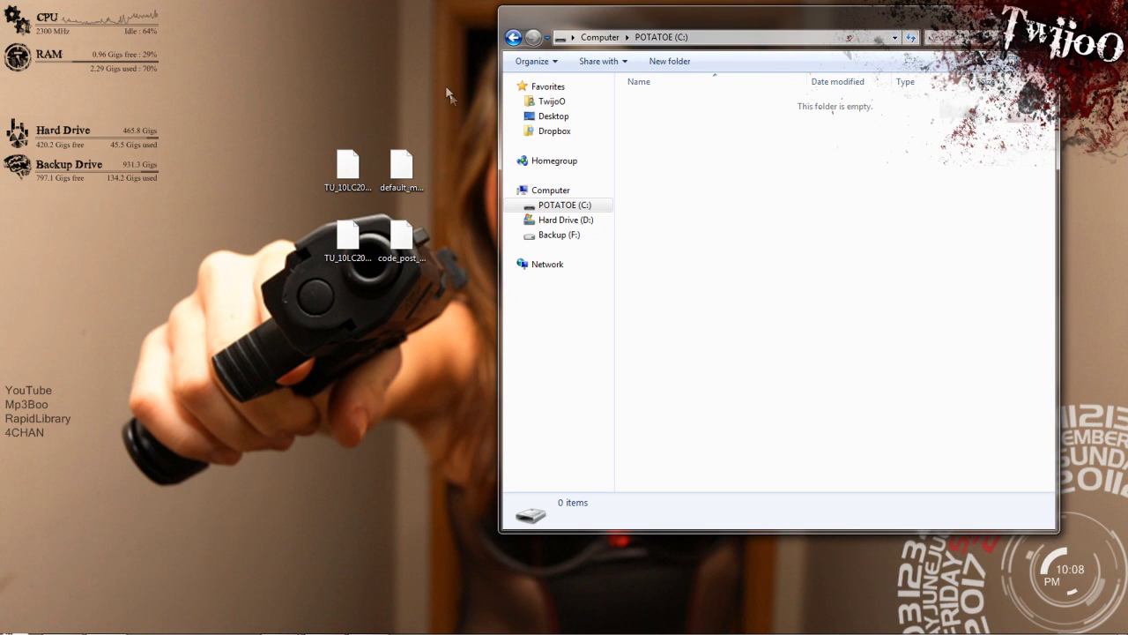
- Copy the four title update and mod files from the desktop to the POTATOE (C:) drive and close its window
{"action": "left_click_drag", "start_coordinate": [448, 95], "coordinate": [318, 277]}
{"action": "left_click", "coordinate": [662, 277]}
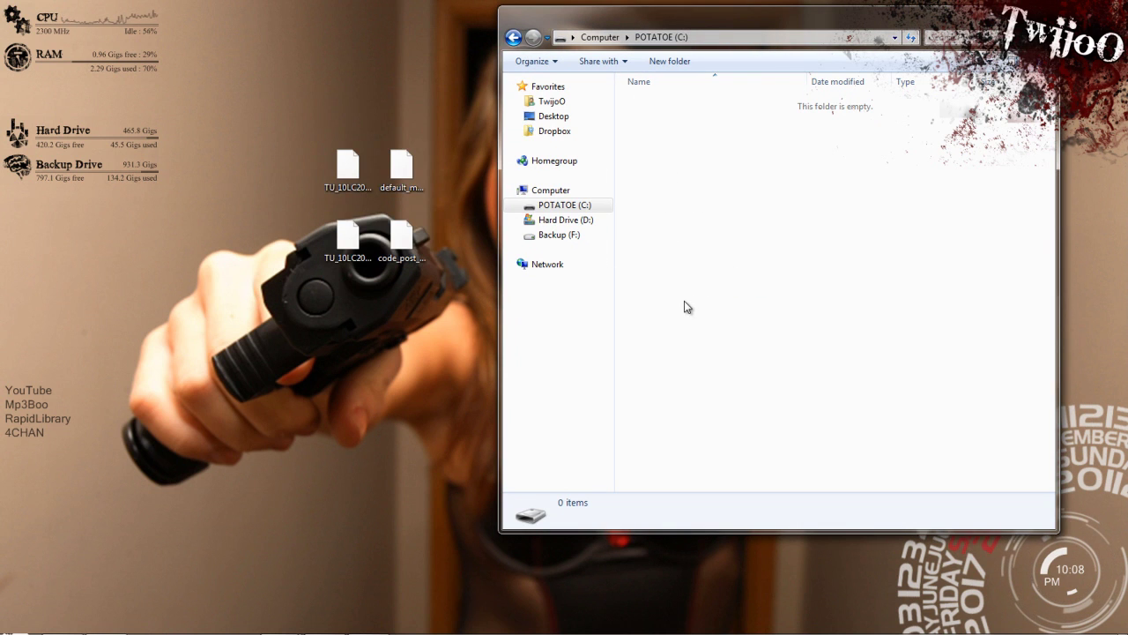
{"action": "key", "text": "ctrl+v"}
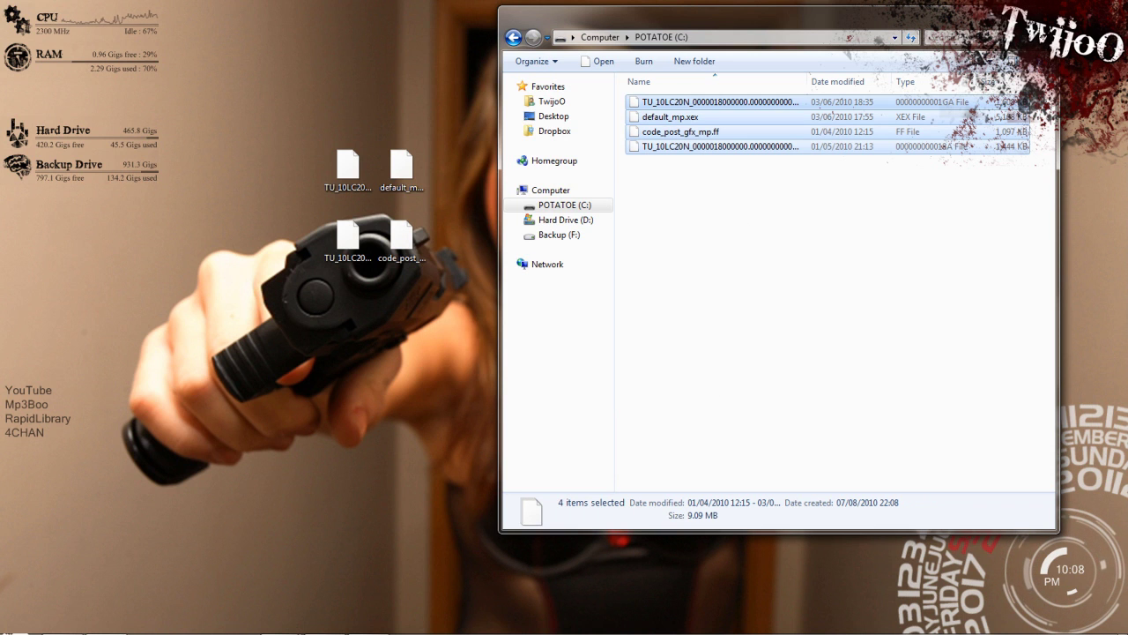
{"action": "key", "text": "alt+F4"}
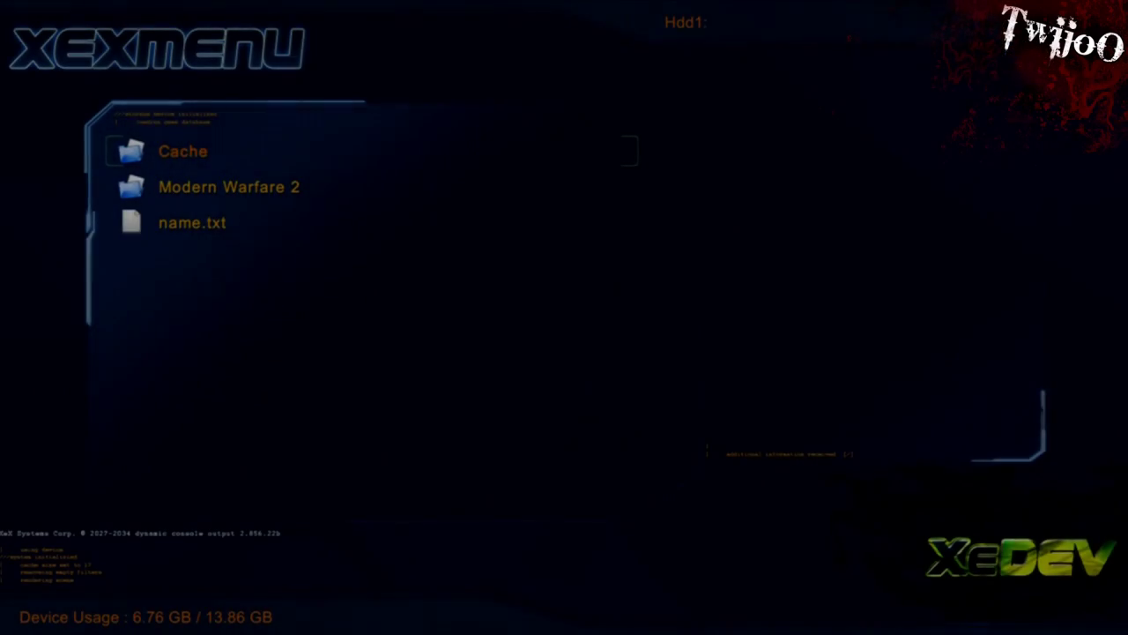
- Switch to XeXMenu on the Xbox 360, check the Usb1: device, and open Usb0: containing the mod files
{"action": "key", "text": "Down"}
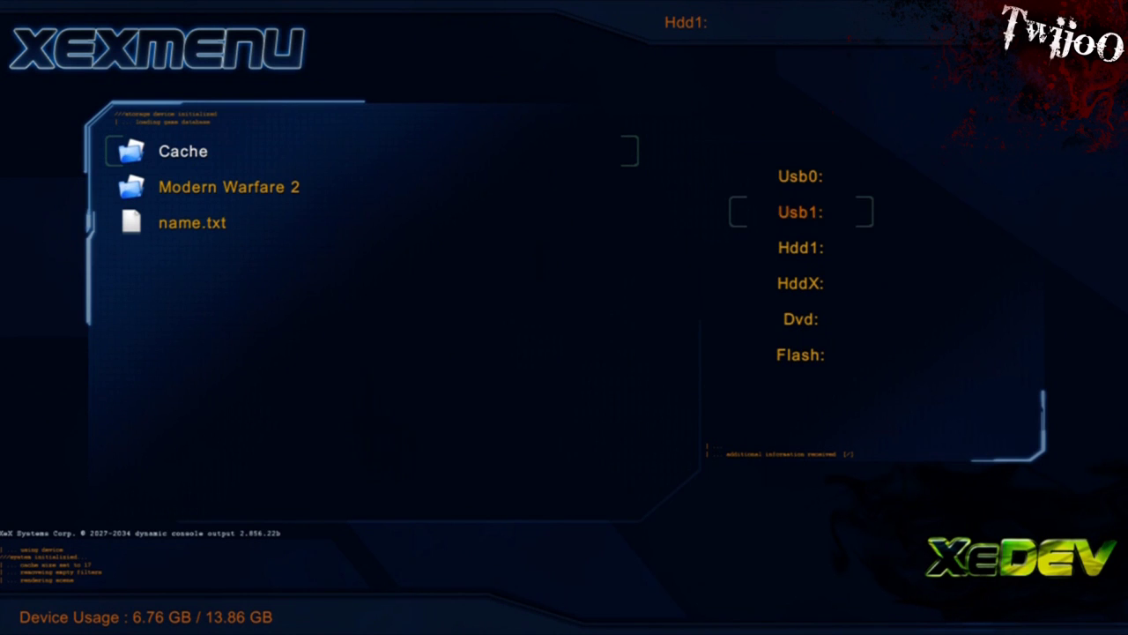
{"action": "key", "text": "Return"}
{"action": "key", "text": "Down"}
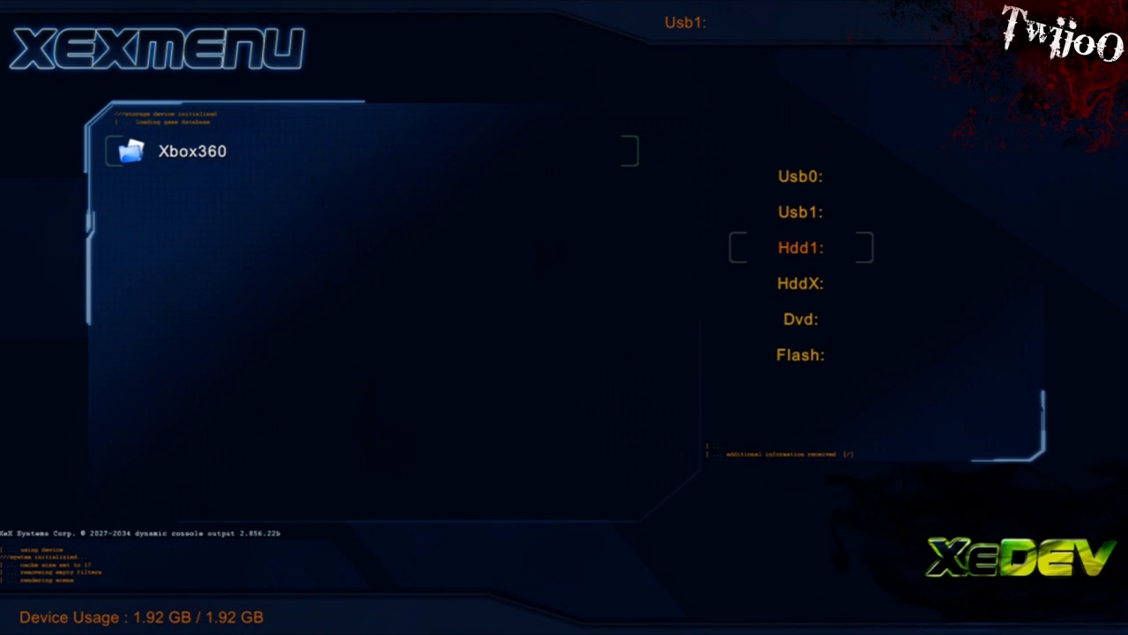
{"action": "key", "text": "Up"}
{"action": "key", "text": "Down"}
{"action": "key", "text": "Up"}
{"action": "key", "text": "Up"}
{"action": "key", "text": "Return"}
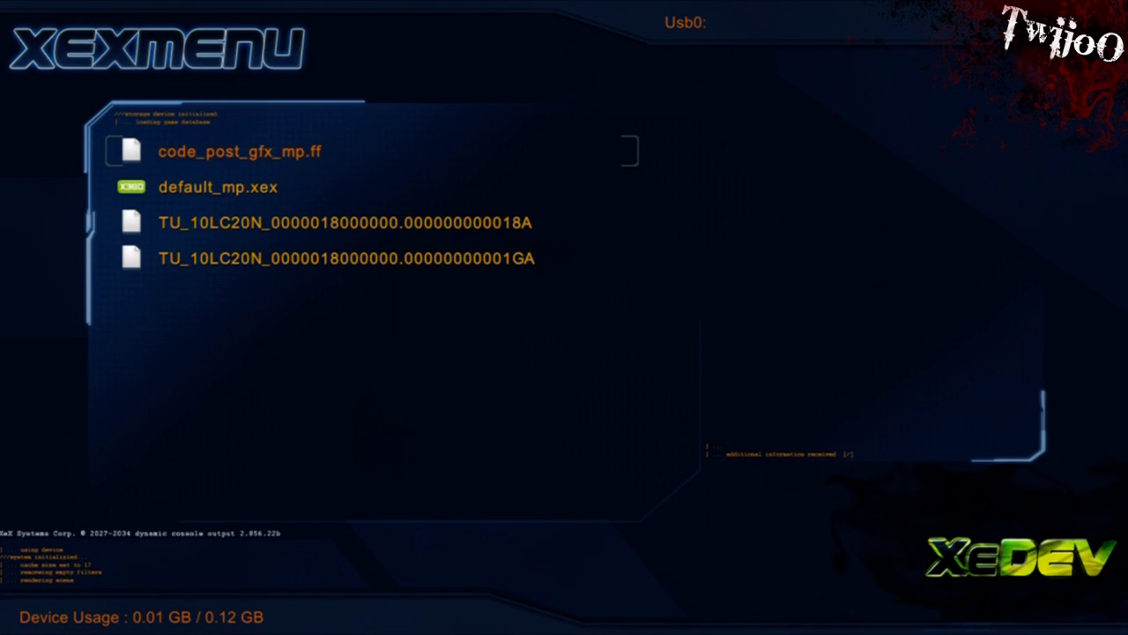
- Copy the title update file TU_10LC20N_0000018000000.000000000018A on Usb0:
{"action": "key", "text": "Down"}
{"action": "key", "text": "Down"}
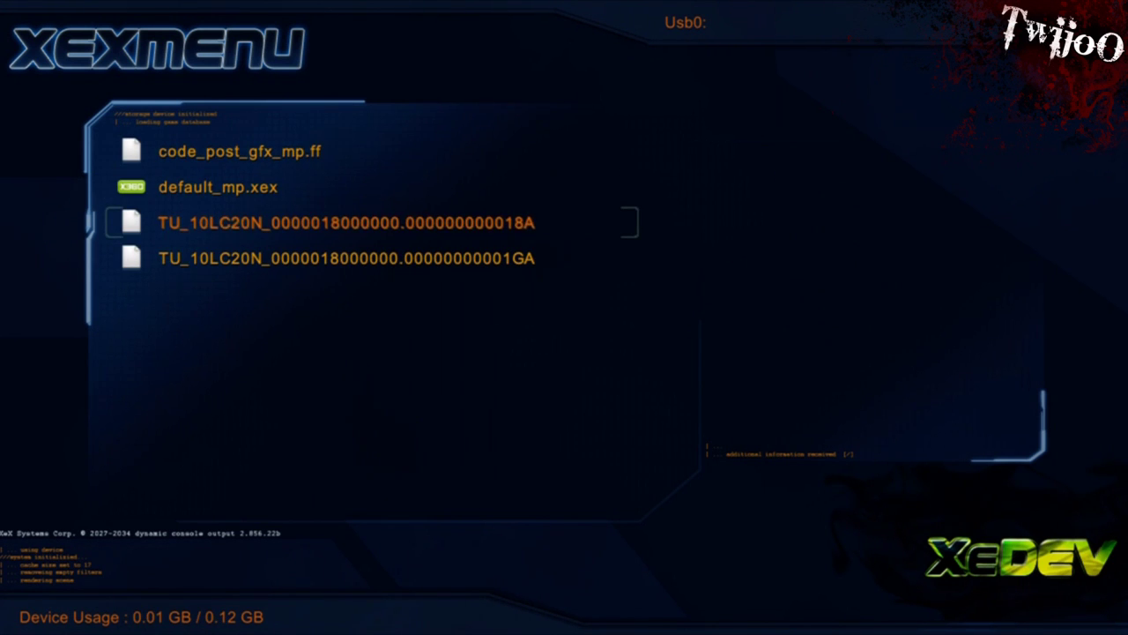
{"action": "key", "text": "y"}
{"action": "key", "text": "Up"}
{"action": "key", "text": "Up"}
{"action": "key", "text": "Up"}
{"action": "key", "text": "Up"}
{"action": "key", "text": "Up"}
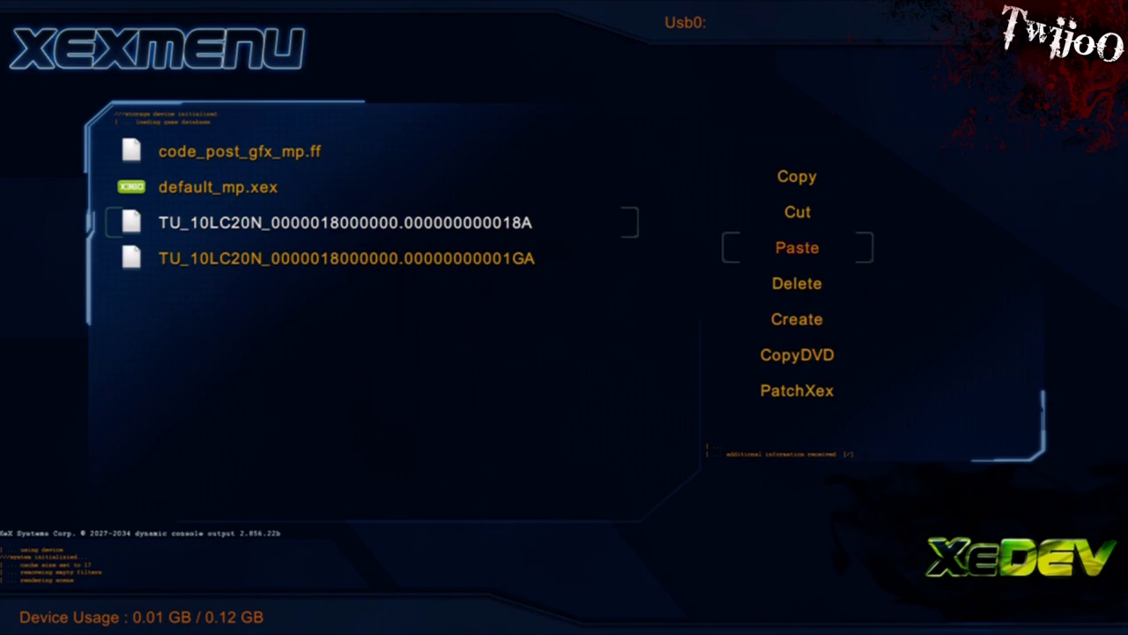
{"action": "key", "text": "Return"}
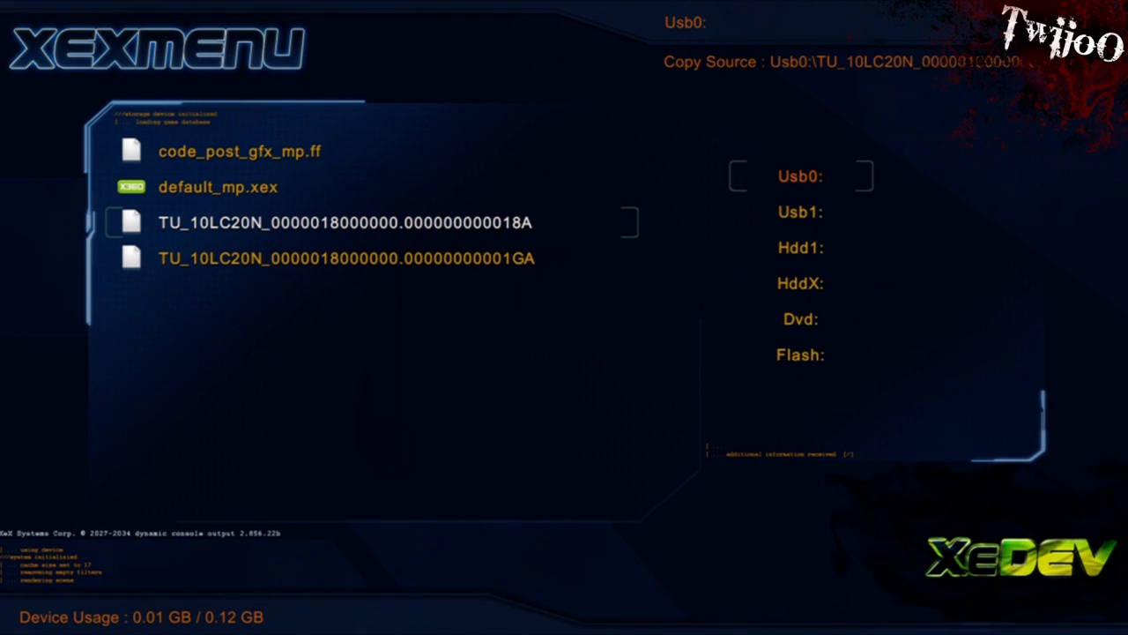
- Paste the copied 18A title update into the Cache folder on Hdd1: and return to the drive's root
{"action": "key", "text": "Down"}
{"action": "key", "text": "Down"}
{"action": "key", "text": "Return"}
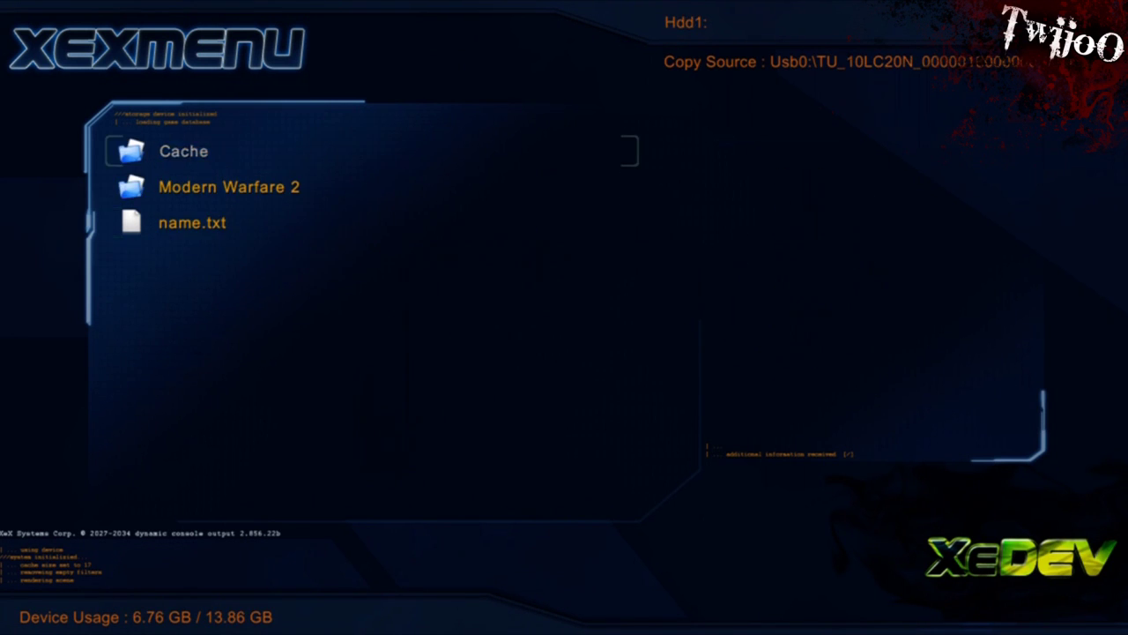
{"action": "key", "text": "Return"}
{"action": "key", "text": "y"}
{"action": "key", "text": "Down"}
{"action": "key", "text": "Down"}
{"action": "key", "text": "Return"}
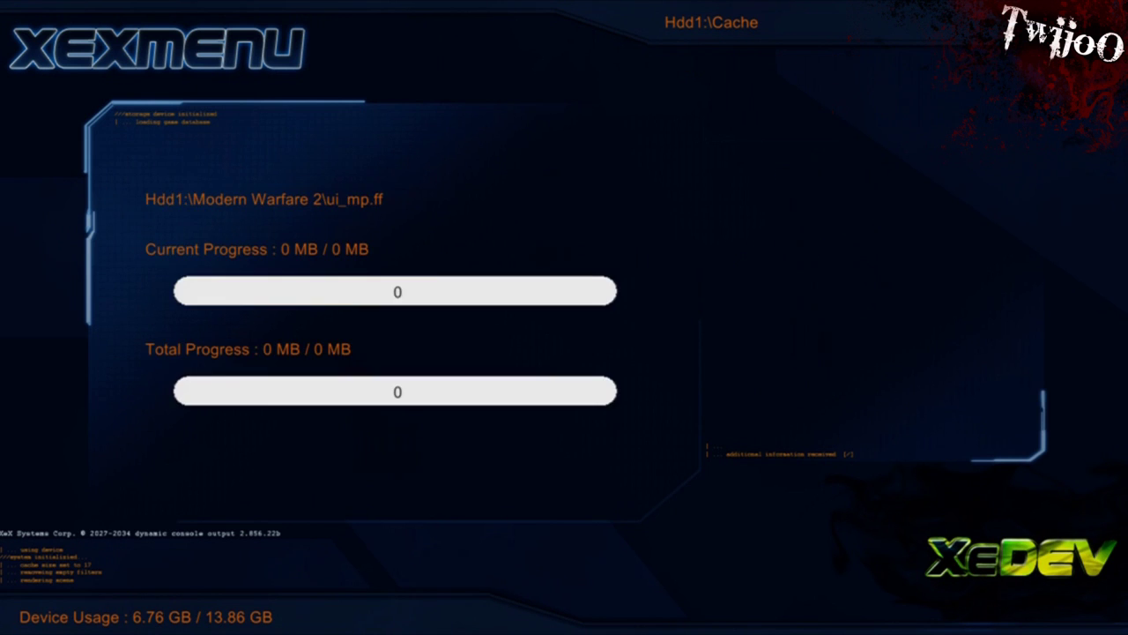
{"action": "key", "text": "Escape"}
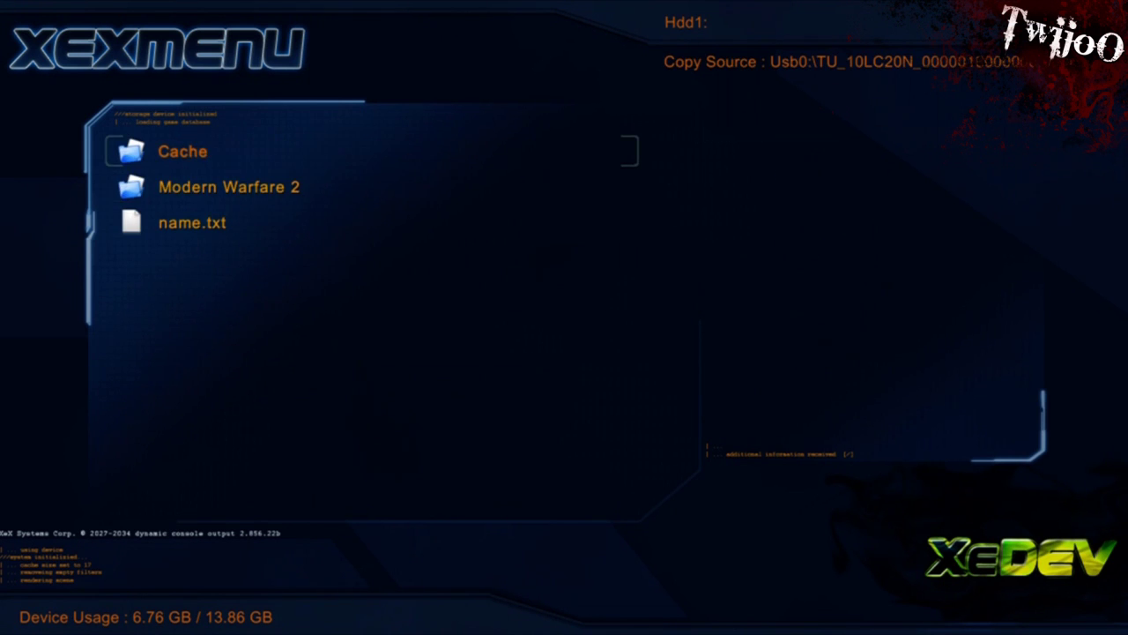
- Return to Usb0: and copy the title update file TU_10LC20N_0000018000000.00000000001GA
{"action": "key", "text": "Down"}
{"action": "key", "text": "Up"}
{"action": "key", "text": "x"}
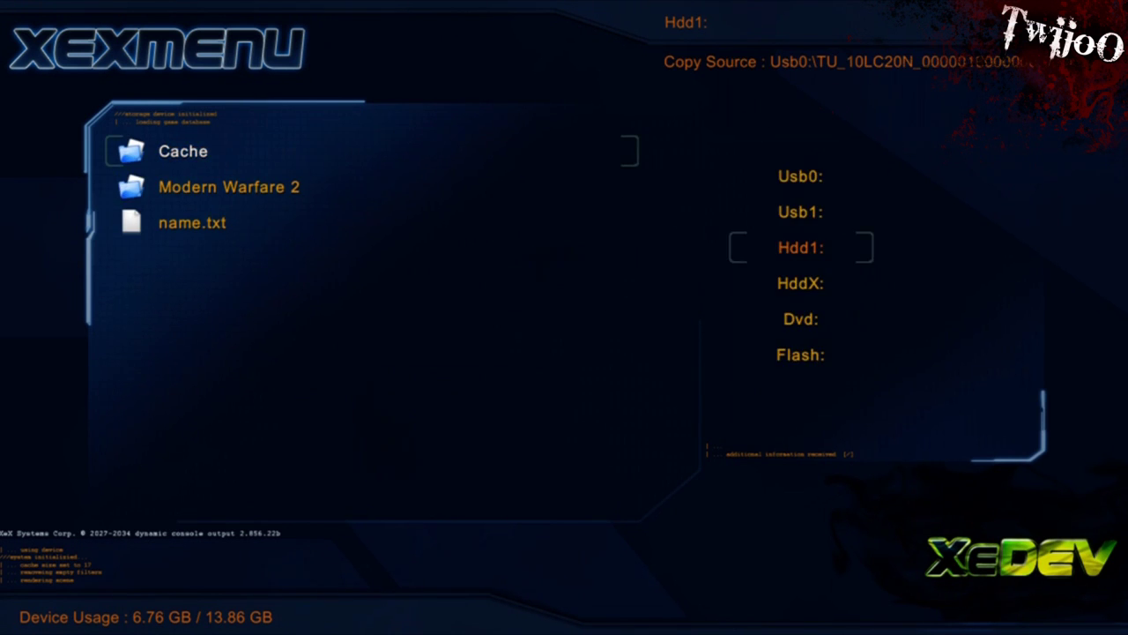
{"action": "key", "text": "Up"}
{"action": "key", "text": "Up"}
{"action": "key", "text": "Return"}
{"action": "key", "text": "Down"}
{"action": "key", "text": "Down"}
{"action": "key", "text": "Down"}
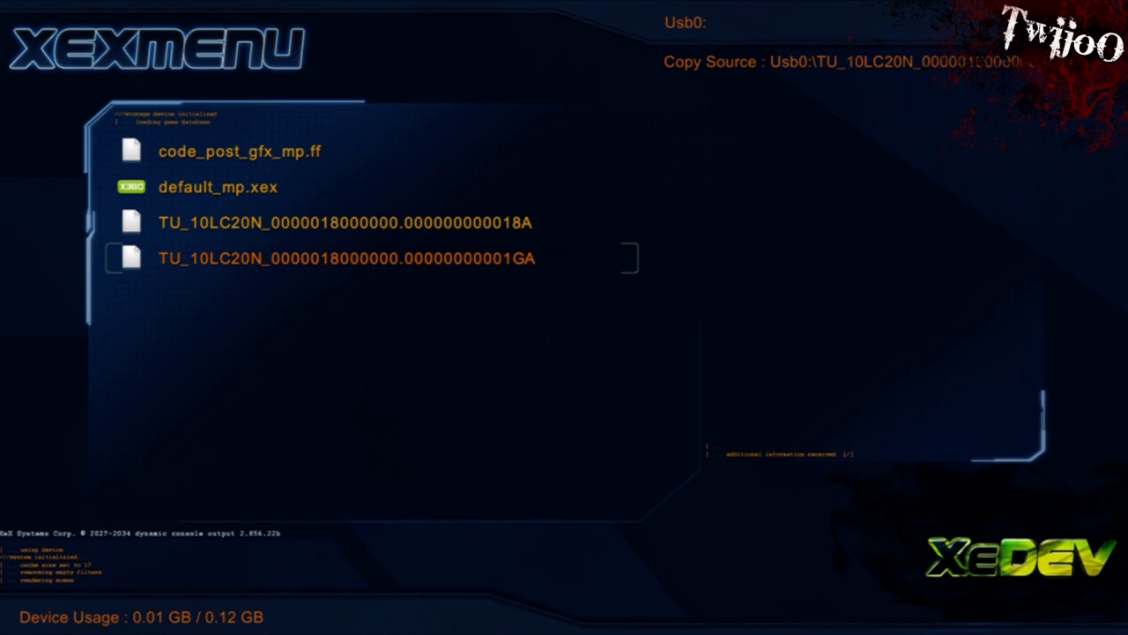
{"action": "key", "text": "y"}
{"action": "key", "text": "Up"}
{"action": "key", "text": "Up"}
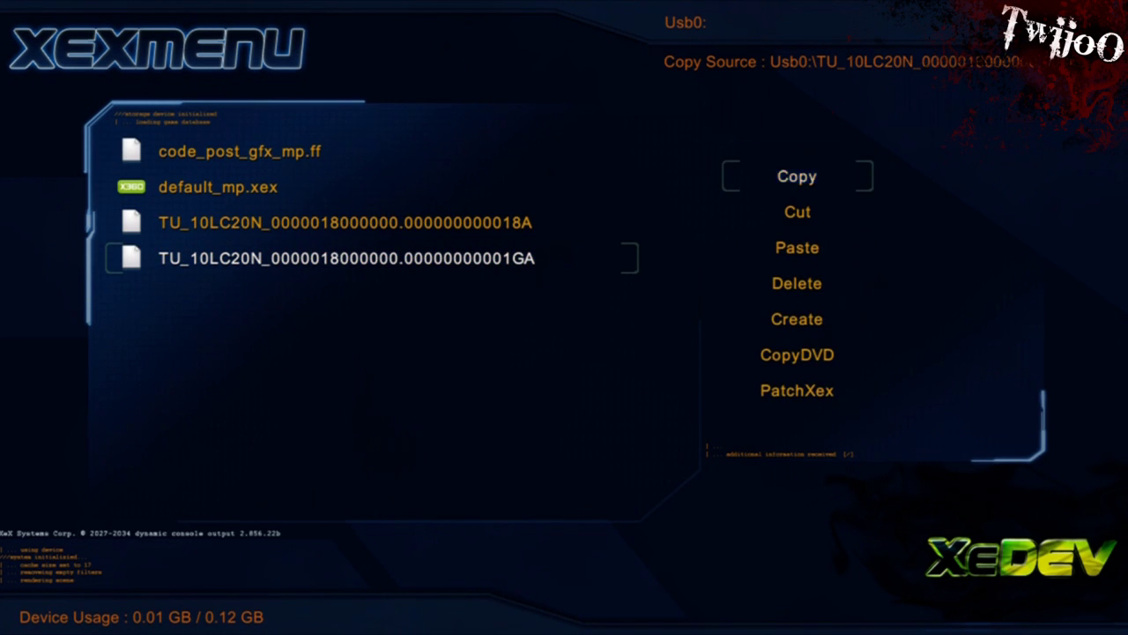
{"action": "key", "text": "Return"}
- Paste the copied 1GA title update into the Cache folder on Hdd1: and go back out of the folder
{"action": "key", "text": "x"}
{"action": "key", "text": "Down"}
{"action": "key", "text": "Down"}
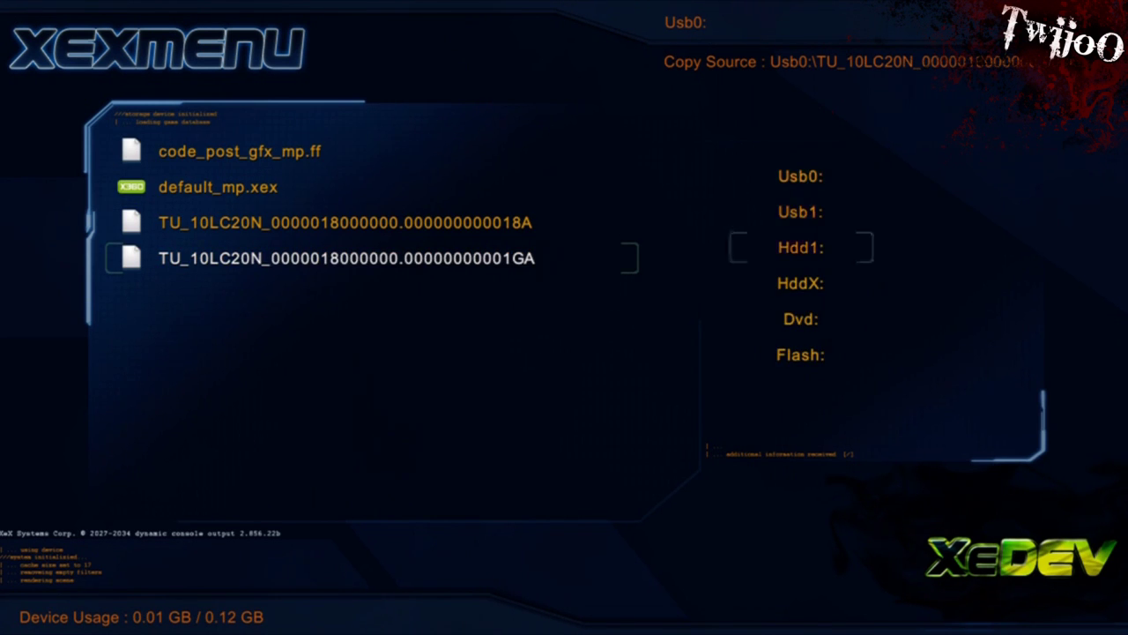
{"action": "key", "text": "Return"}
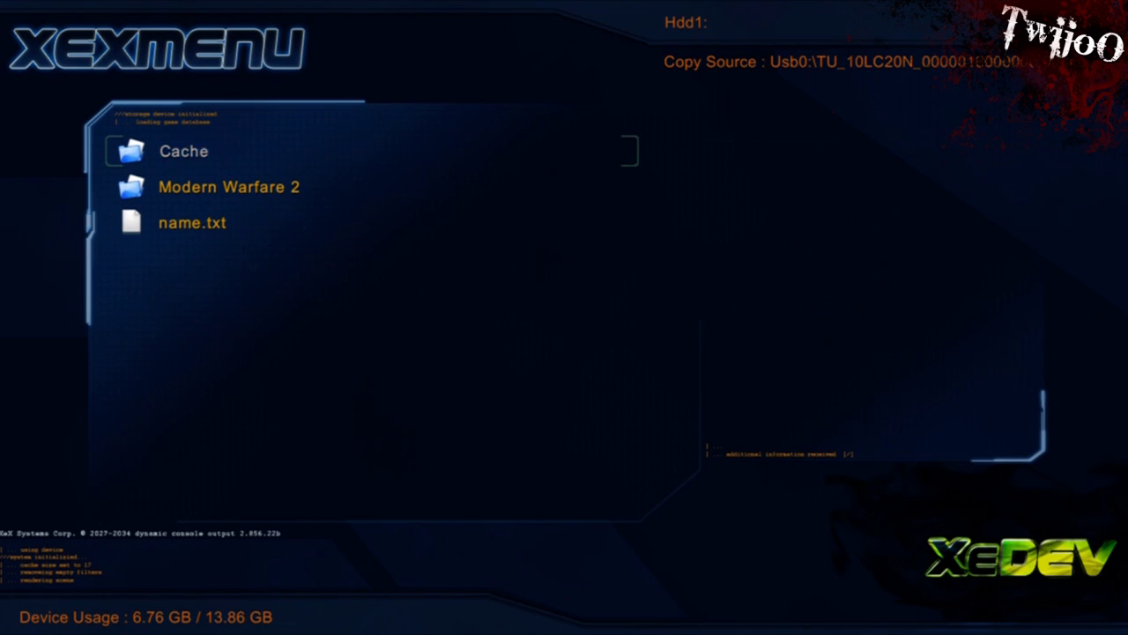
{"action": "key", "text": "Return"}
{"action": "key", "text": "y"}
{"action": "key", "text": "Down"}
{"action": "key", "text": "Down"}
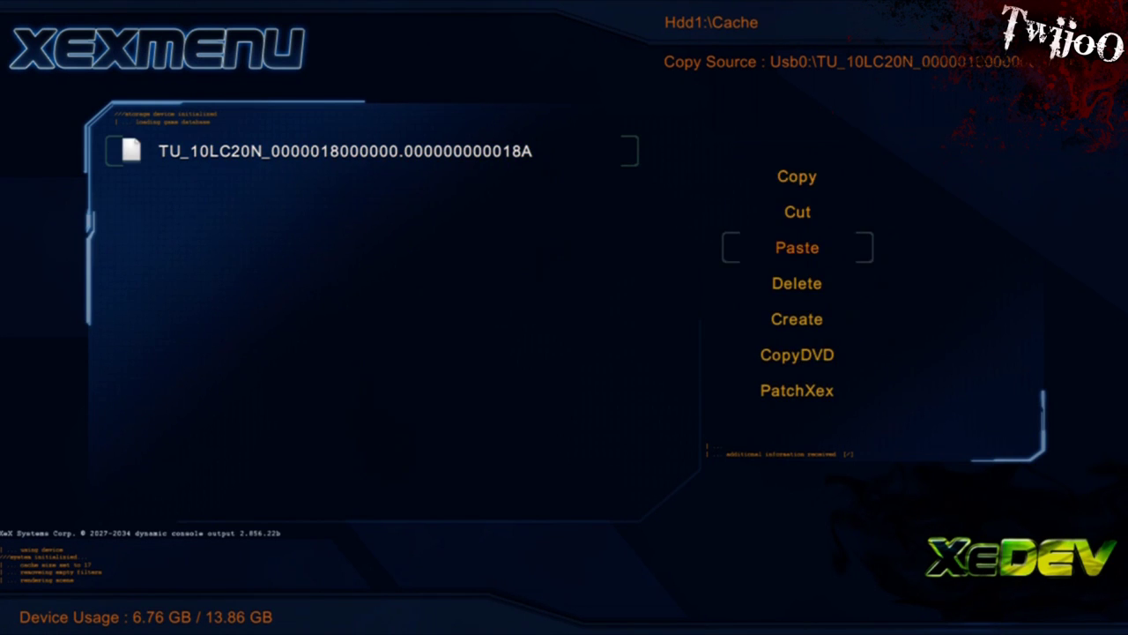
{"action": "key", "text": "Return"}
{"action": "key", "text": "Down"}
{"action": "key", "text": "Up"}
{"action": "key", "text": "Down"}
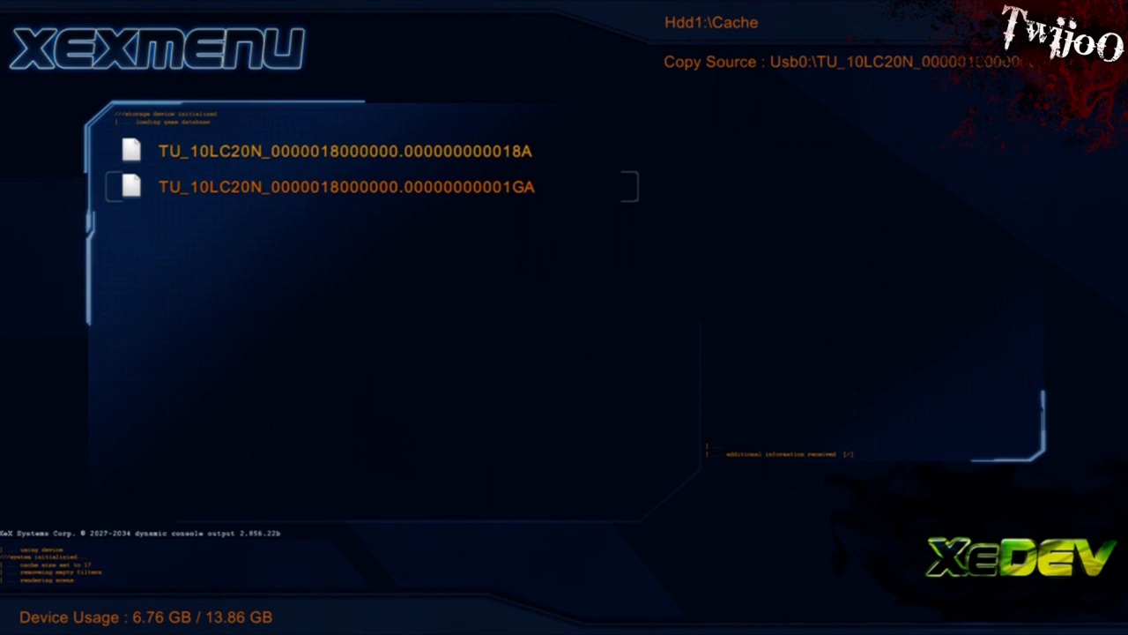
{"action": "key", "text": "Escape"}
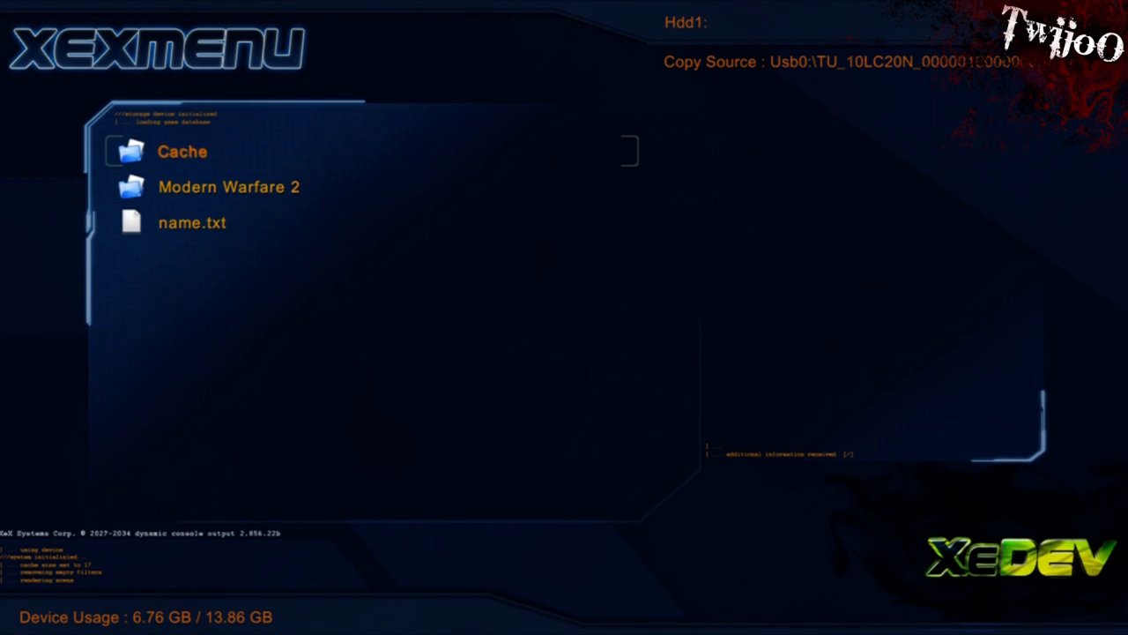
- Return to Usb0: and copy the file default_mp.xex
{"action": "key", "text": "Escape"}
{"action": "key", "text": "Up"}
{"action": "key", "text": "Up"}
{"action": "key", "text": "Return"}
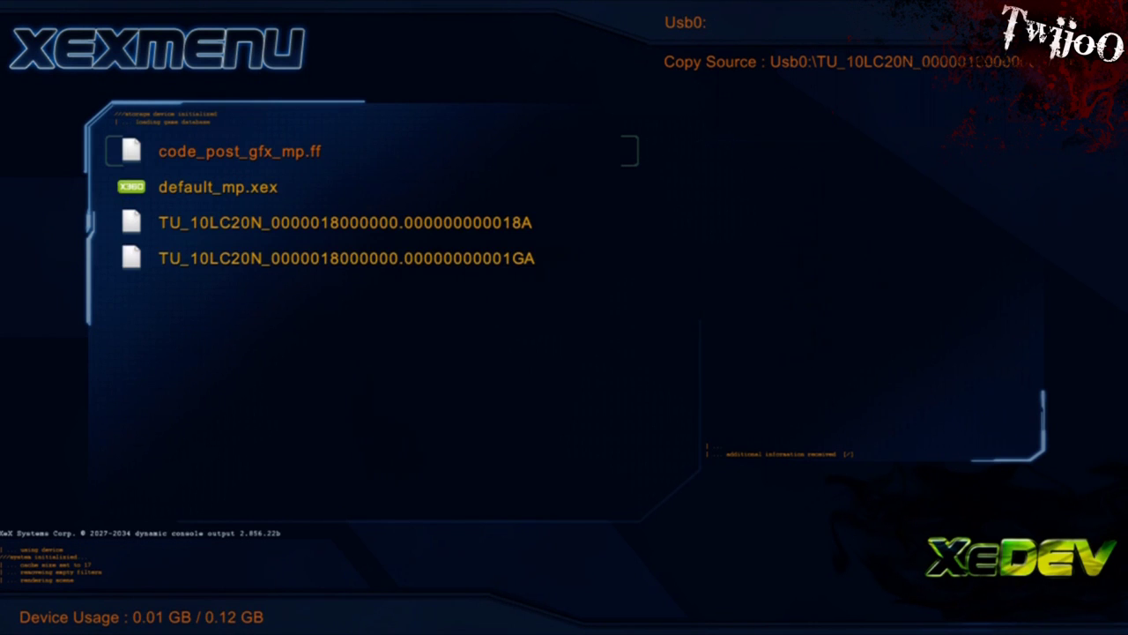
{"action": "key", "text": "Down"}
{"action": "key", "text": "Down"}
{"action": "key", "text": "Up"}
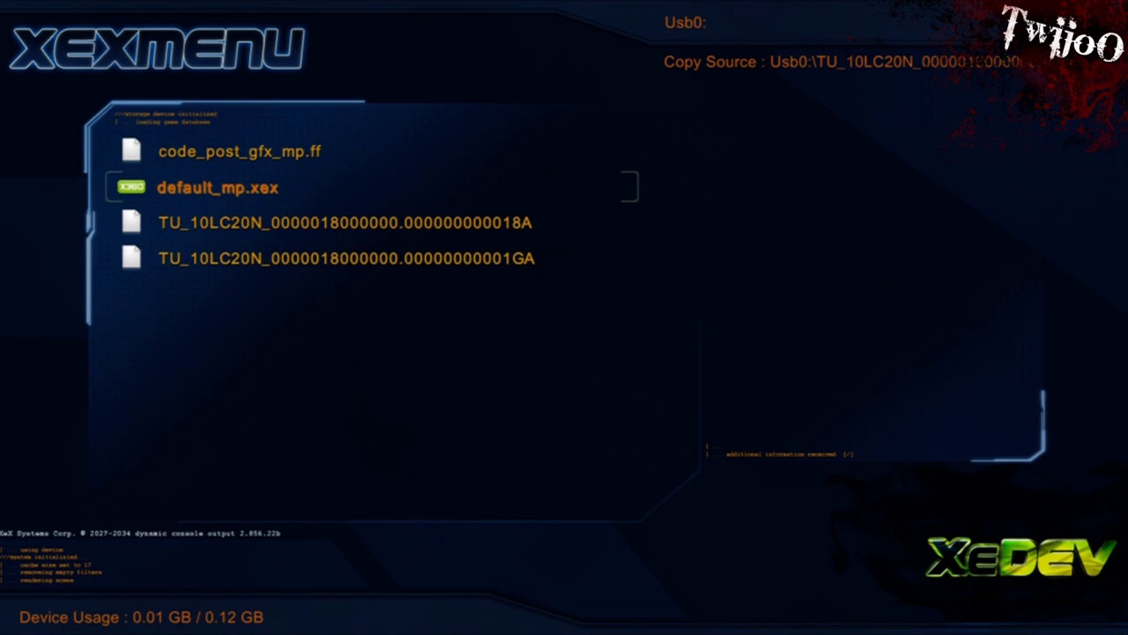
{"action": "key", "text": "y"}
{"action": "key", "text": "Up"}
{"action": "key", "text": "Up"}
{"action": "key", "text": "Return"}
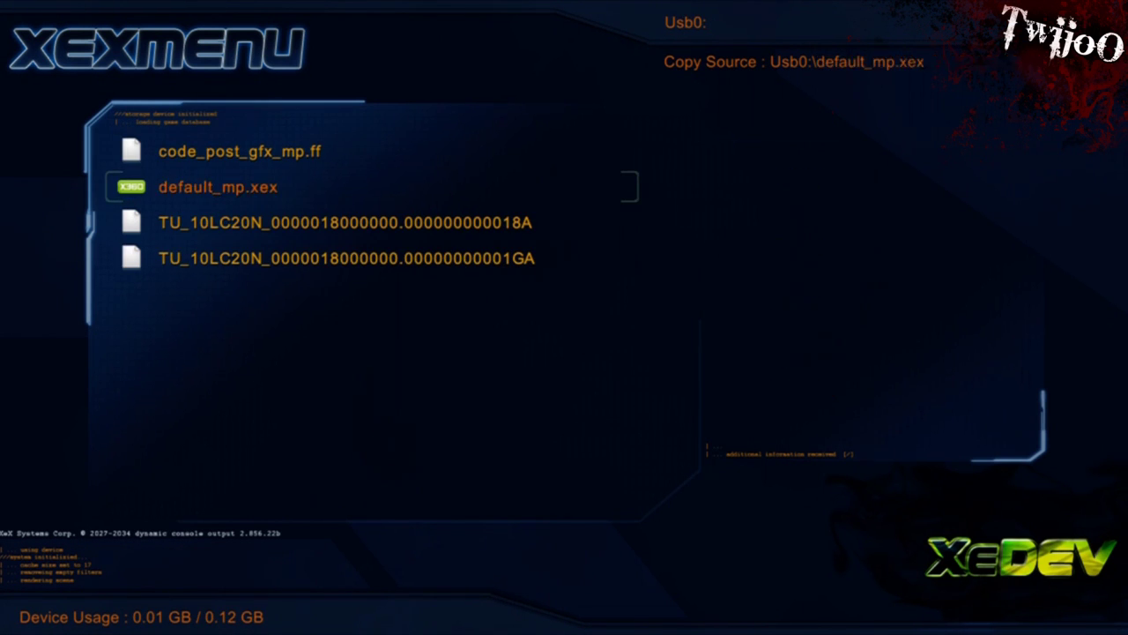
- Paste default_mp.xex into the Modern Warfare 2 folder on Hdd1:
{"action": "key", "text": "Escape"}
{"action": "key", "text": "Down"}
{"action": "key", "text": "Down"}
{"action": "key", "text": "Return"}
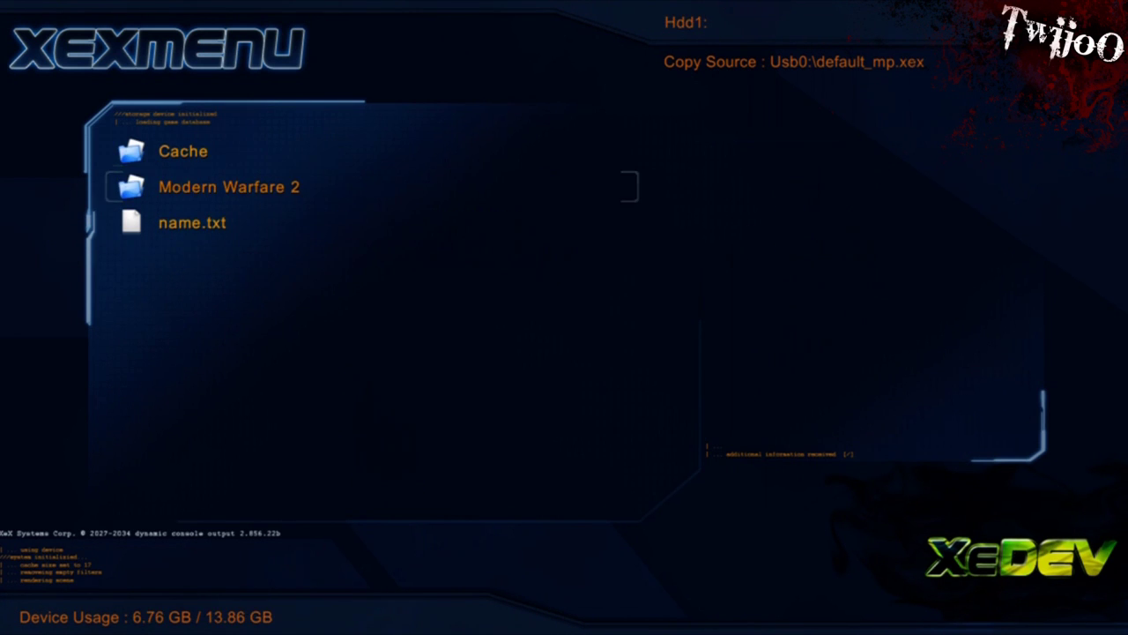
{"action": "key", "text": "Return"}
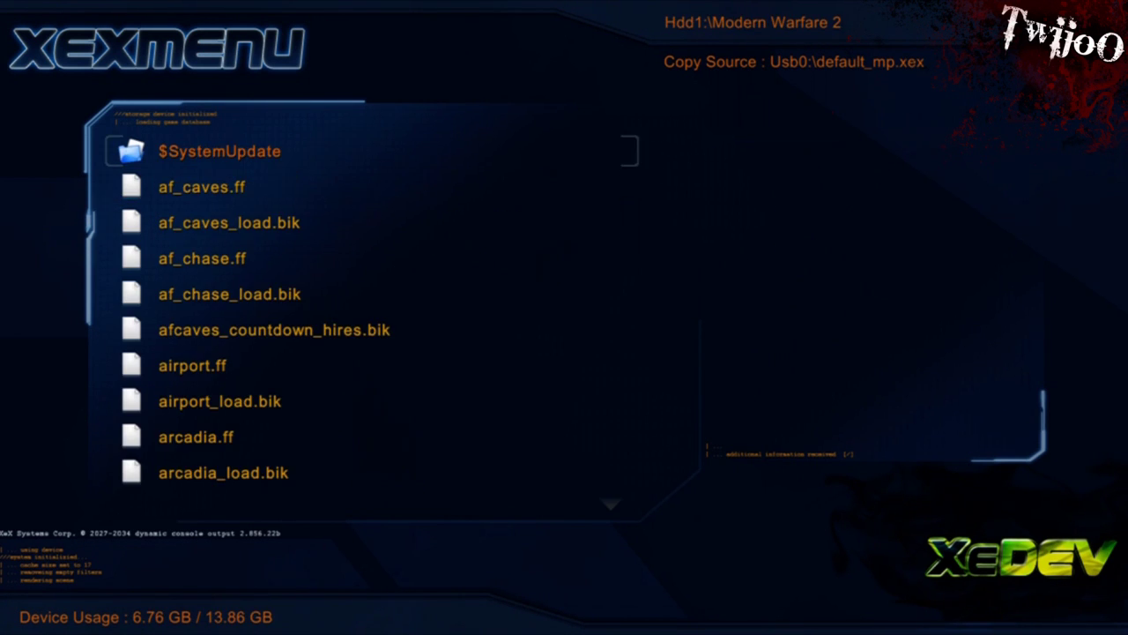
{"action": "key", "text": "y"}
{"action": "key", "text": "Return"}
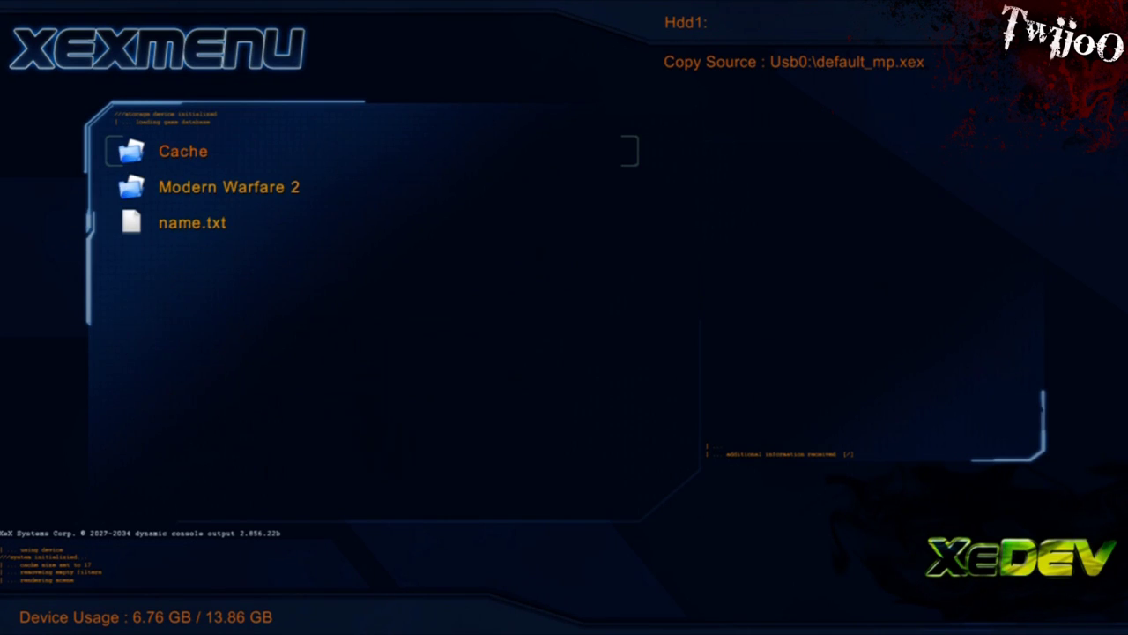
- Return to Usb0: and copy the file code_post_gfx_mp.ff
{"action": "key", "text": "Tab"}
{"action": "key", "text": "Up"}
{"action": "key", "text": "Up"}
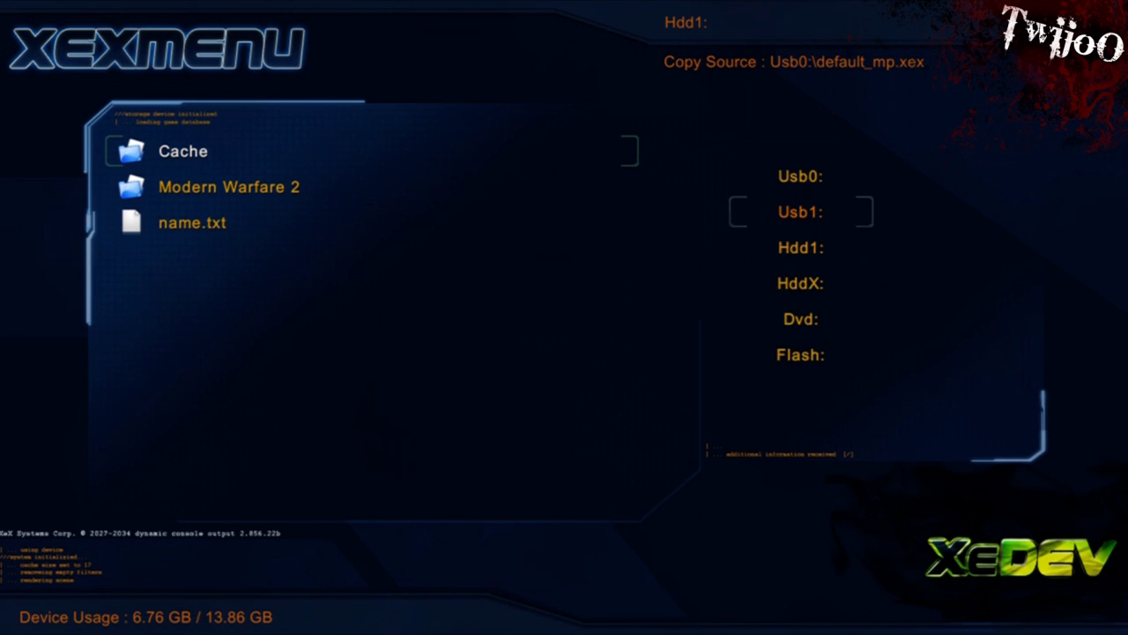
{"action": "key", "text": "Return"}
{"action": "key", "text": "y"}
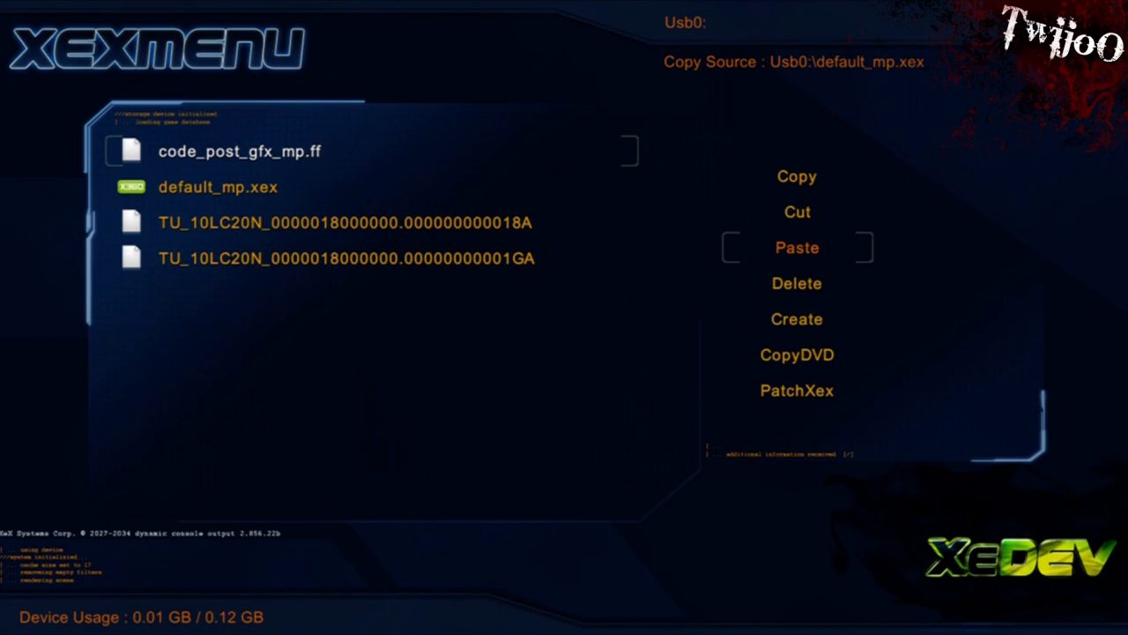
{"action": "key", "text": "Up"}
{"action": "key", "text": "Up"}
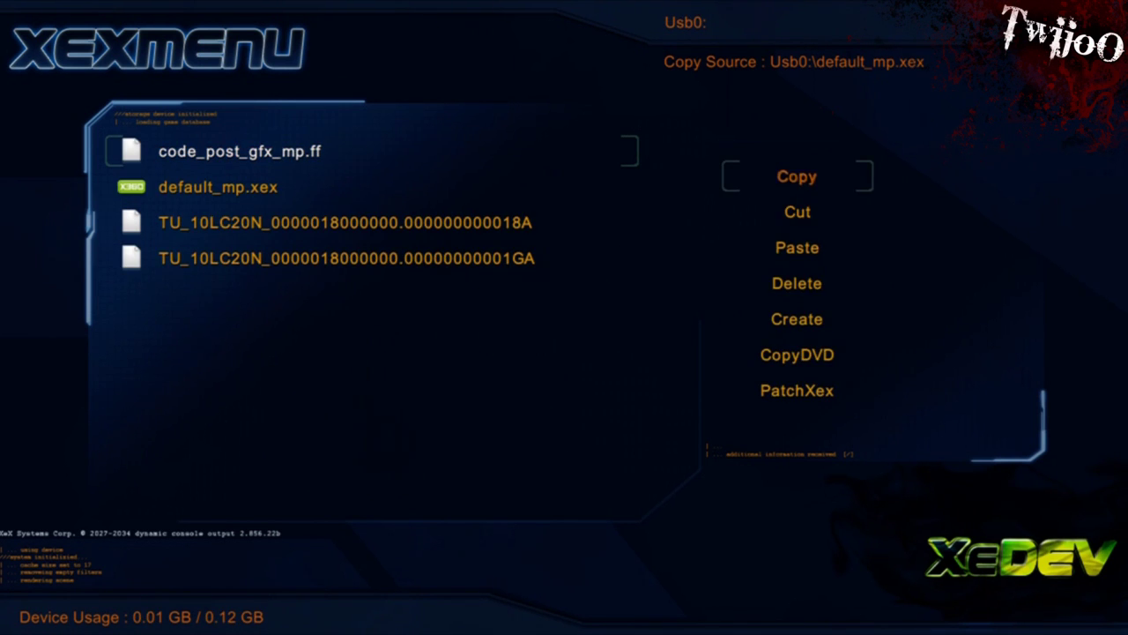
{"action": "key", "text": "Return"}
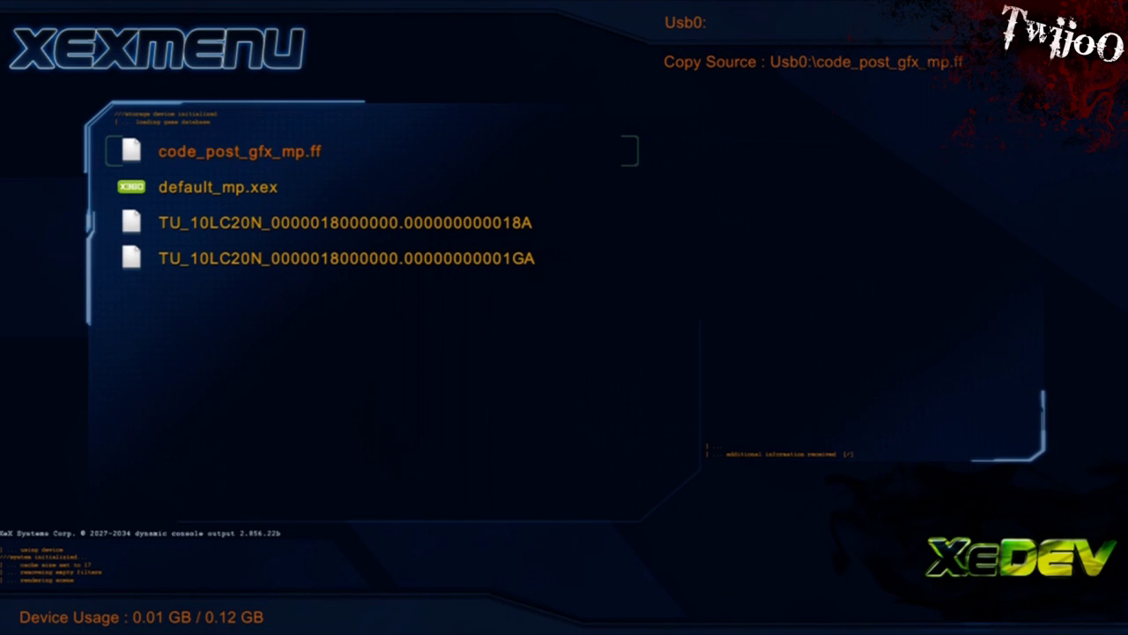
- Switch from Usb0: to Hdd1: and open the Modern Warfare 2 folder
{"action": "key", "text": "x"}
{"action": "key", "text": "Down"}
{"action": "key", "text": "Down"}
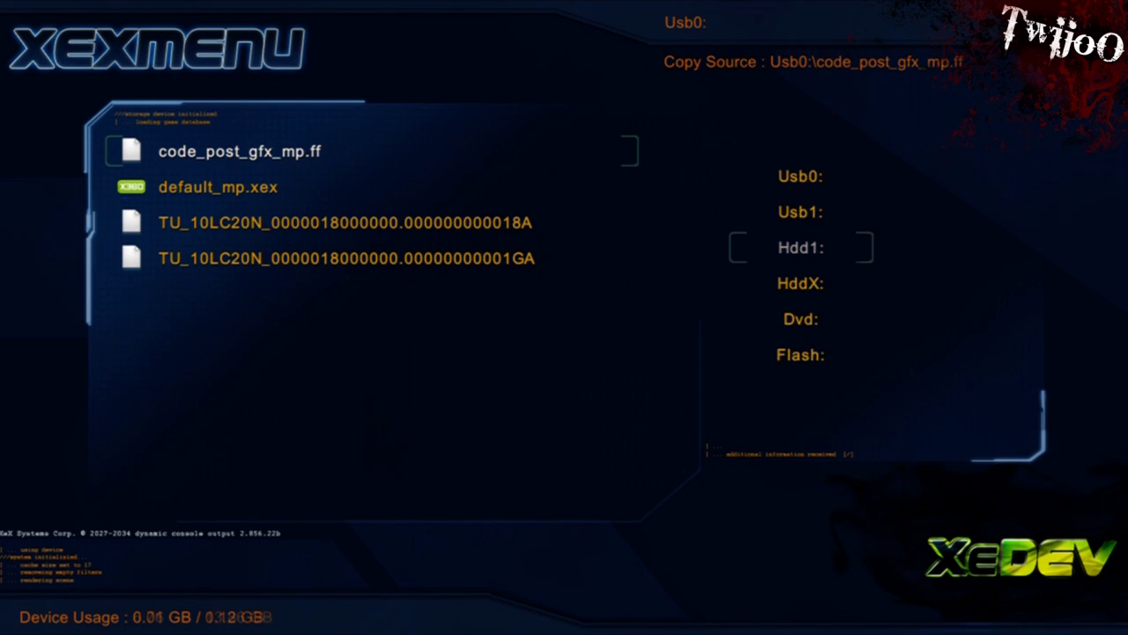
{"action": "key", "text": "Return"}
{"action": "key", "text": "Return"}
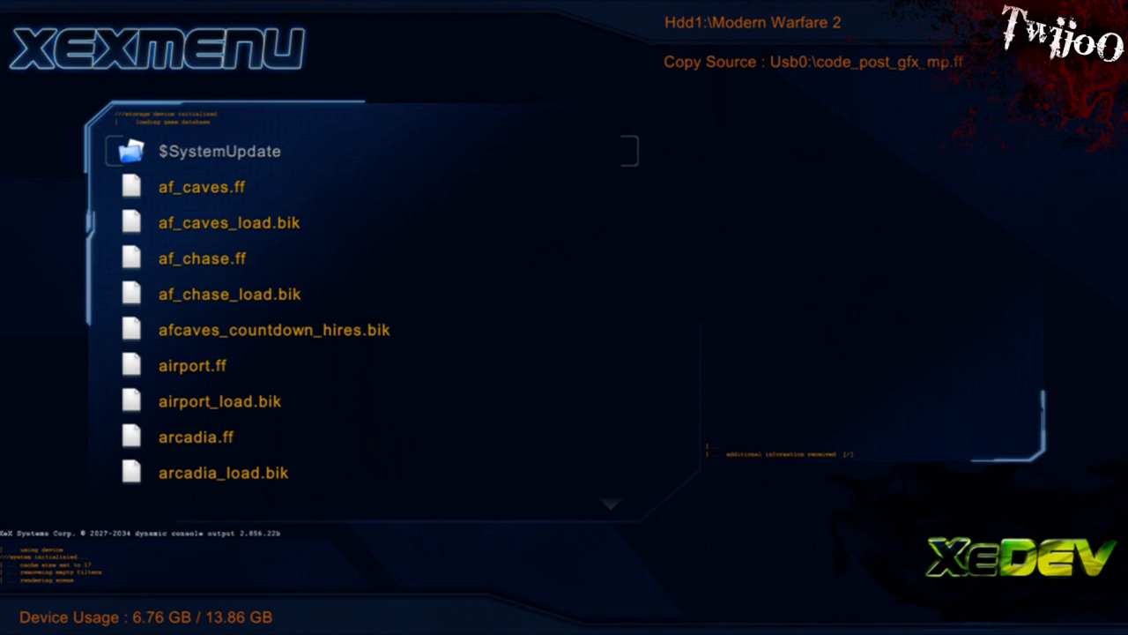
{"action": "key", "text": "Return"}
{"action": "key", "text": "BackSpace"}
{"action": "key", "text": "Down"}
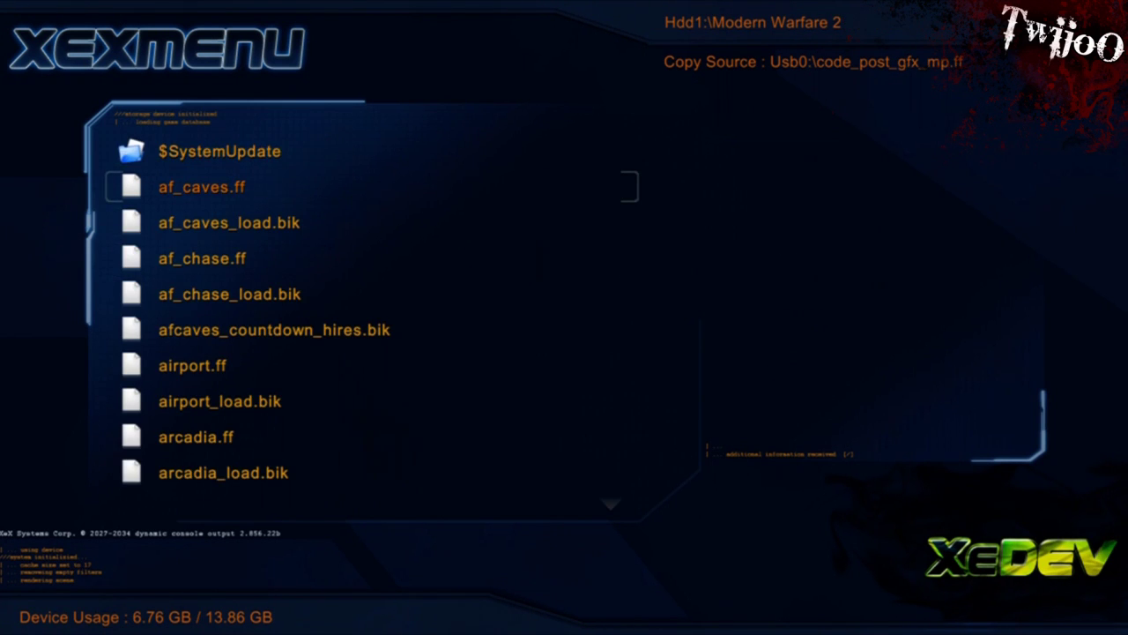
- Paste code_post_gfx_mp.ff into the Modern Warfare 2 folder, confirming that the existing file is overwritten
{"action": "key", "text": "y"}
{"action": "key", "text": "Down"}
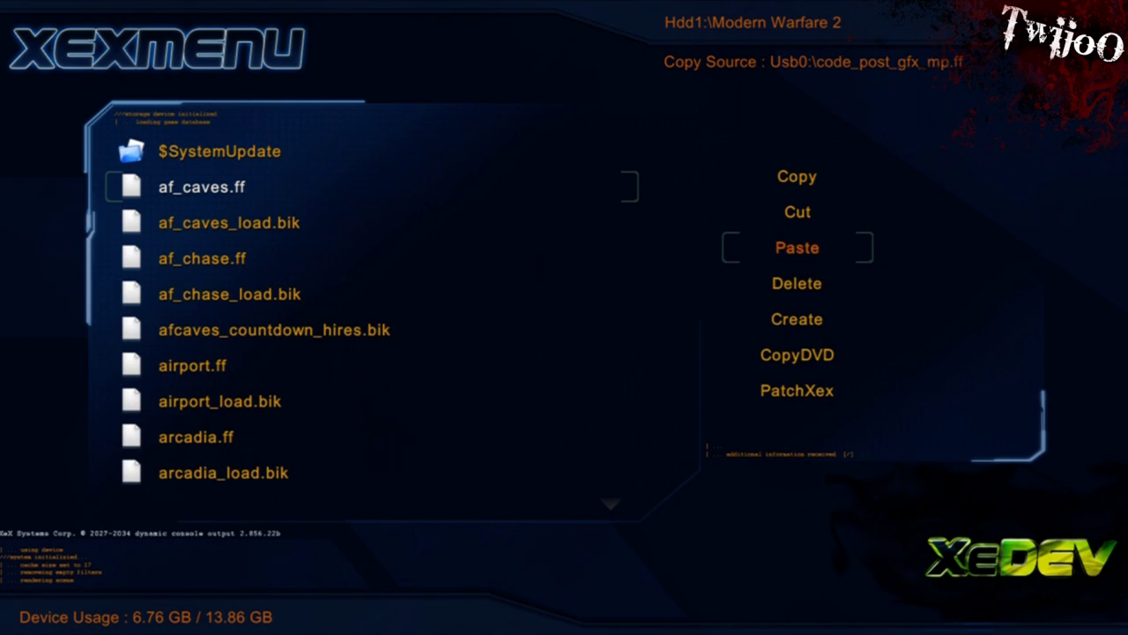
{"action": "key", "text": "Return"}
{"action": "key", "text": "Return"}
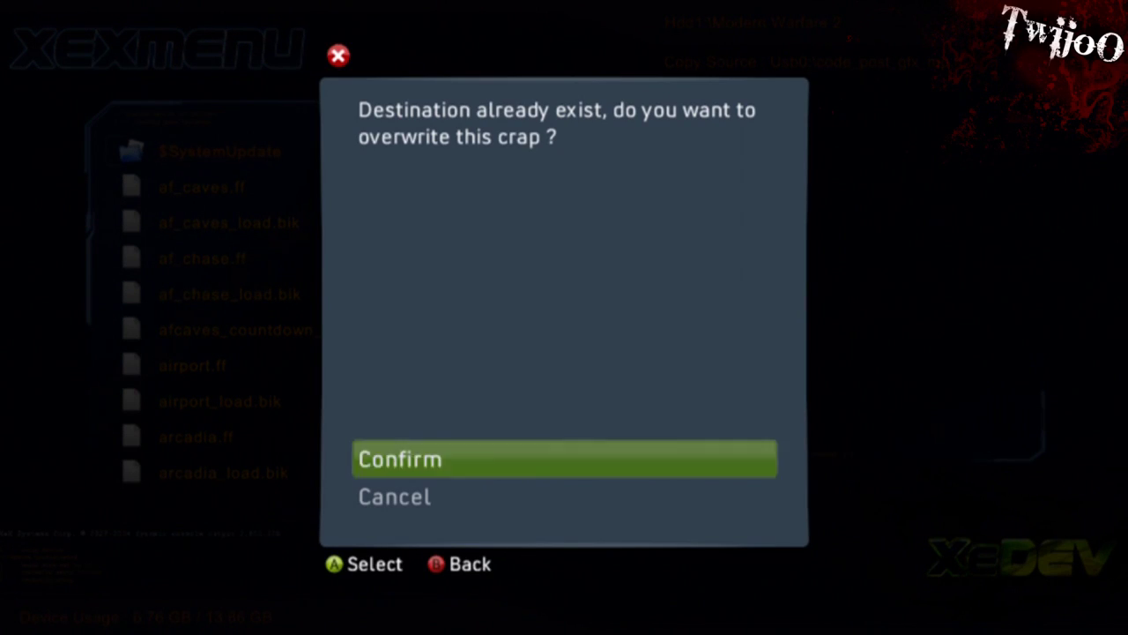
- Find the multiplayer executable in the Modern Warfare 2 folder on Hdd1: and launch the game
{"action": "key", "text": "Page_Down"}
{"action": "key", "text": "Page_Down"}
{"action": "key", "text": "Page_Down"}
{"action": "key", "text": "Page_Down"}
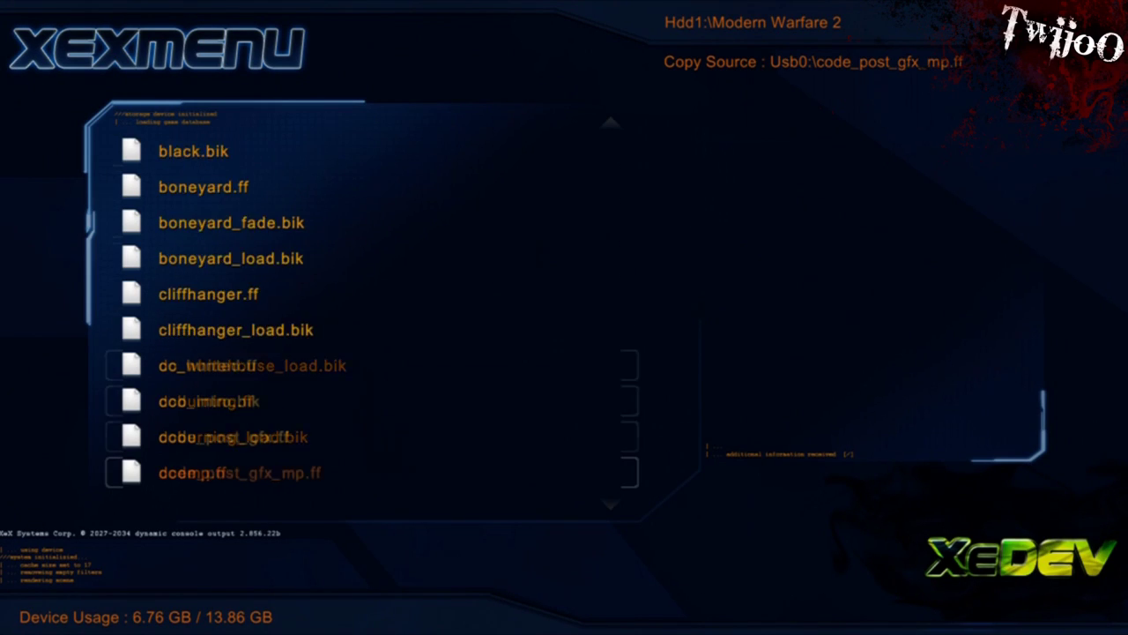
{"action": "key", "text": "Page_Up"}
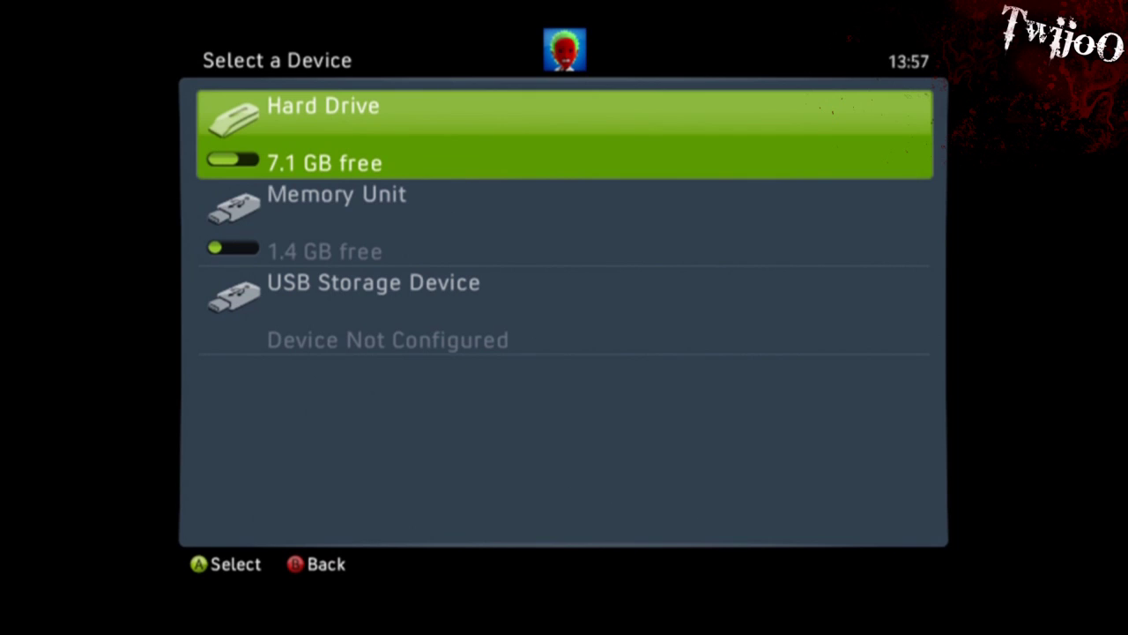
- Choose the Hard Drive as the game's storage device
{"action": "key", "text": "Down"}
{"action": "key", "text": "Up"}
{"action": "key", "text": "Return"}
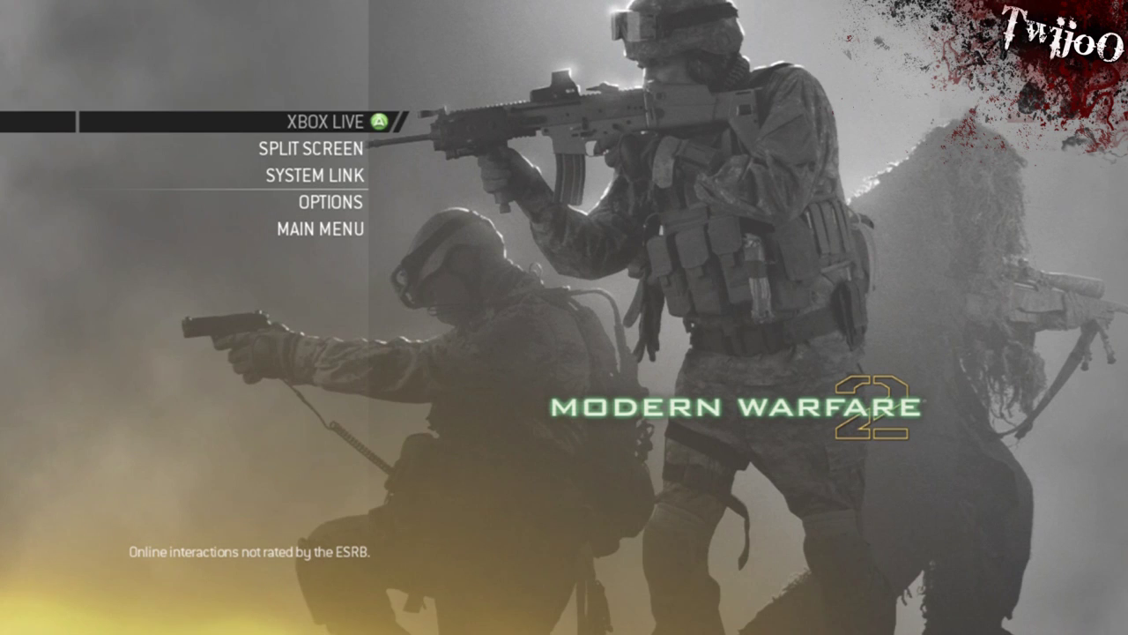
- Open System Link from the Modern Warfare 2 multiplayer menu
{"action": "key", "text": "Down"}
{"action": "key", "text": "Down"}
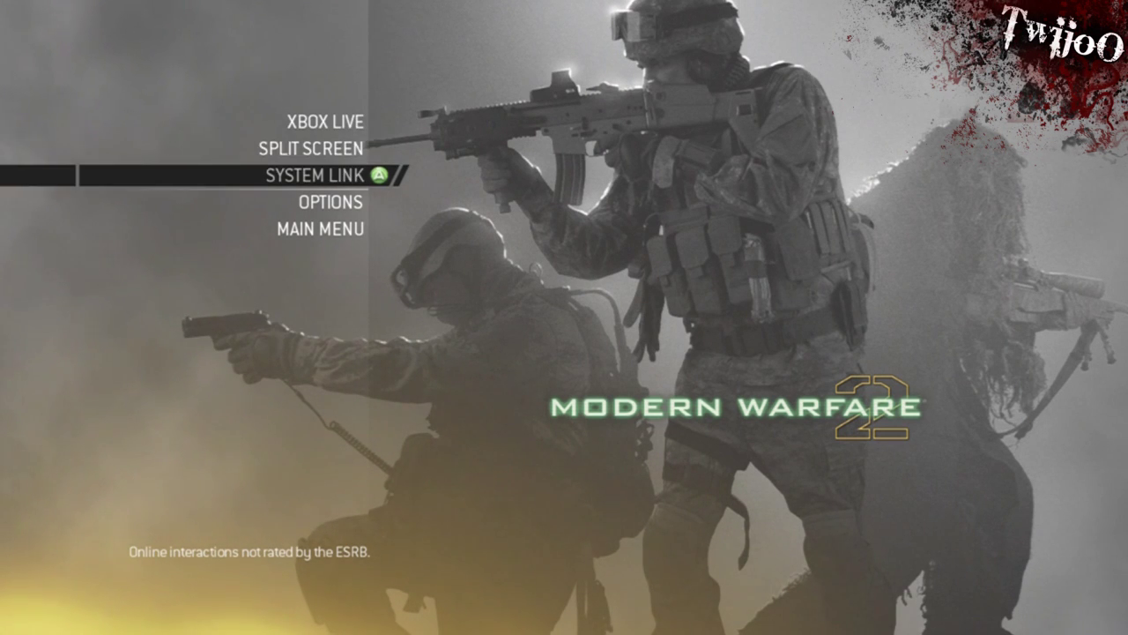
{"action": "key", "text": "Up"}
{"action": "key", "text": "Up"}
{"action": "key", "text": "Down"}
{"action": "key", "text": "Down"}
{"action": "key", "text": "Return"}
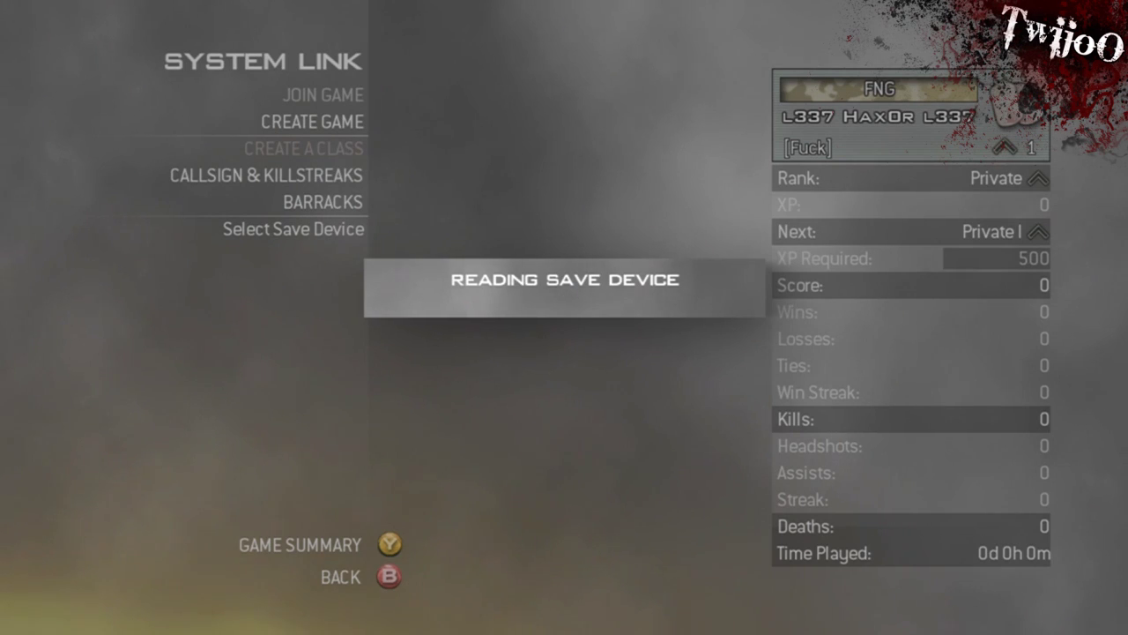
- Look over the Create Game and Join Game options, then return to the multiplayer menu and highlight Xbox Live
{"action": "key", "text": "Down"}
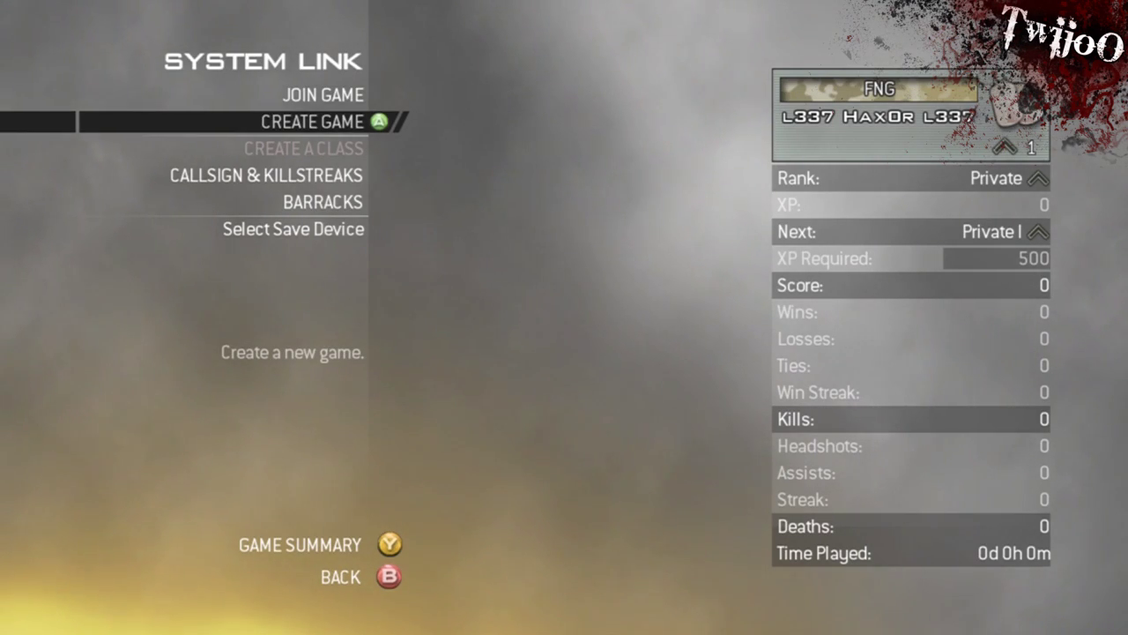
{"action": "key", "text": "Up"}
{"action": "key", "text": "Escape"}
{"action": "key", "text": "Up"}
{"action": "key", "text": "Up"}
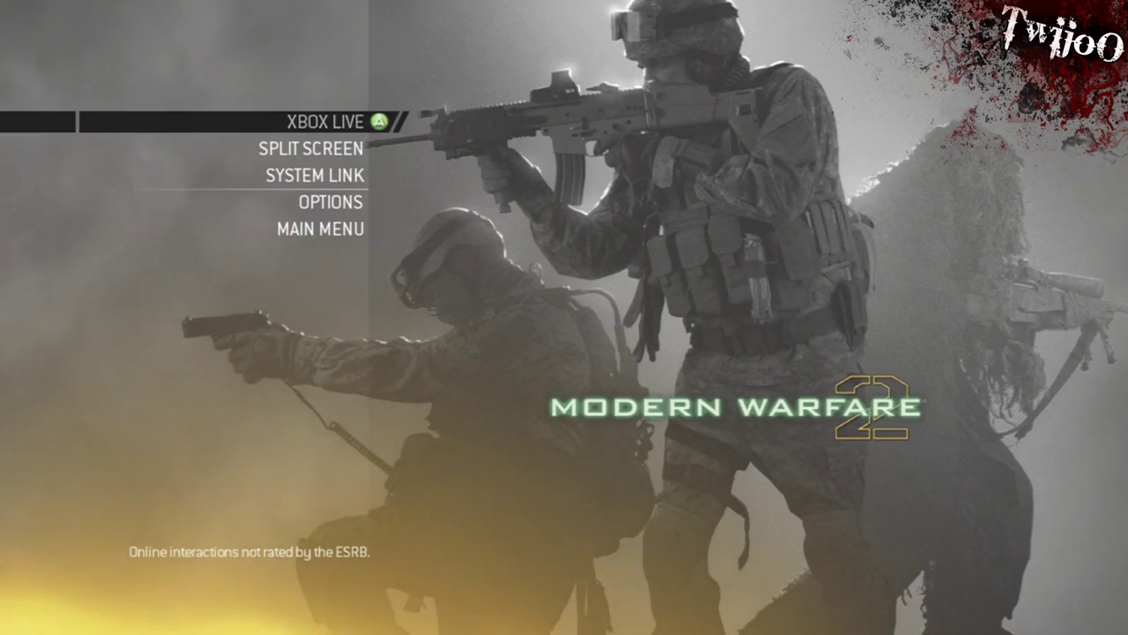